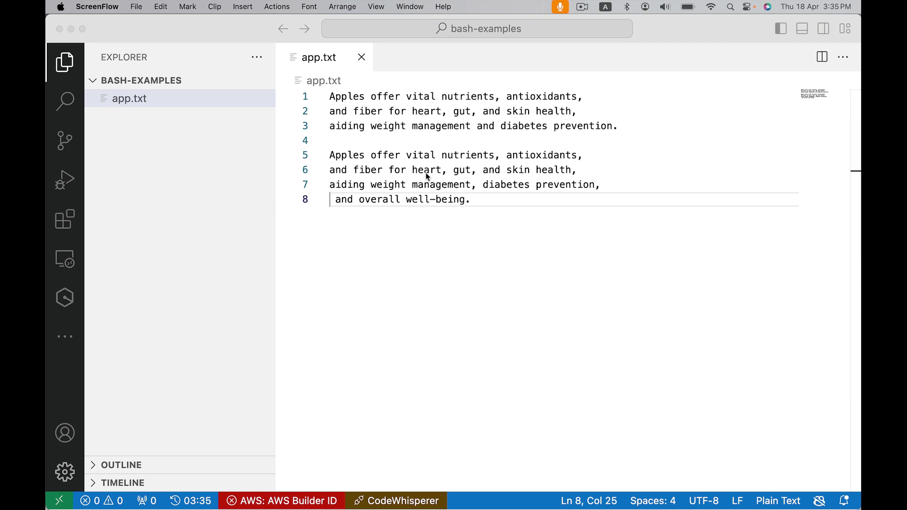
Step: Create fruits.sh in bash-examples and begin it with the #!/bin/bash shebang line
{"action": "left_click", "coordinate": [465, 191]}
{"action": "left_click_drag", "start_coordinate": [470, 200], "coordinate": [298, 92]}
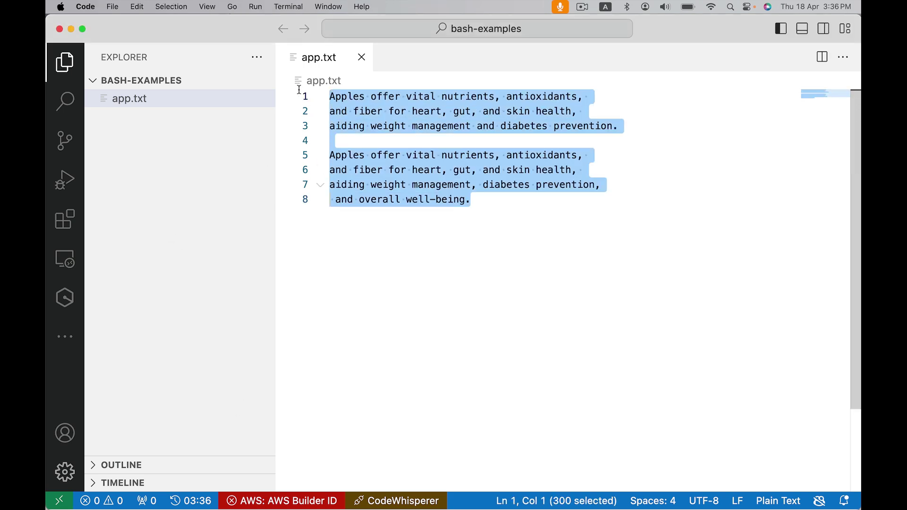
{"action": "mouse_move", "coordinate": [177, 80]}
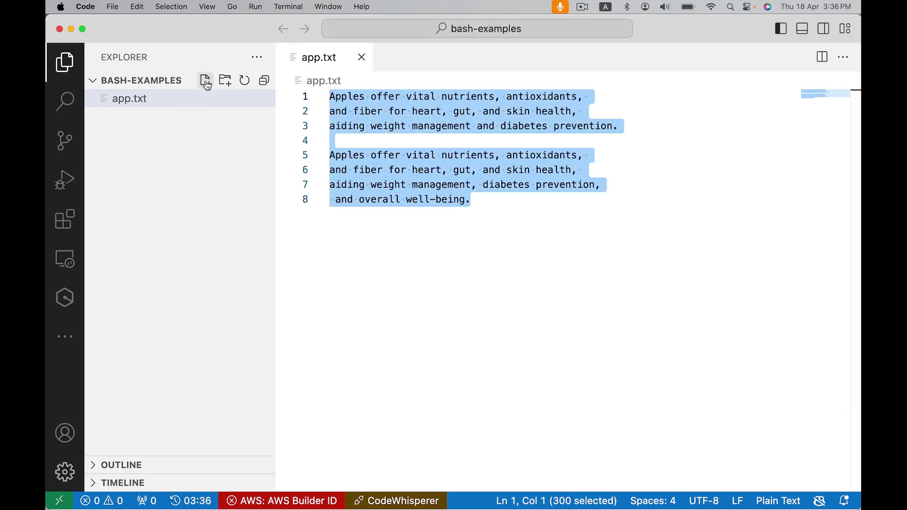
{"action": "left_click", "coordinate": [205, 80]}
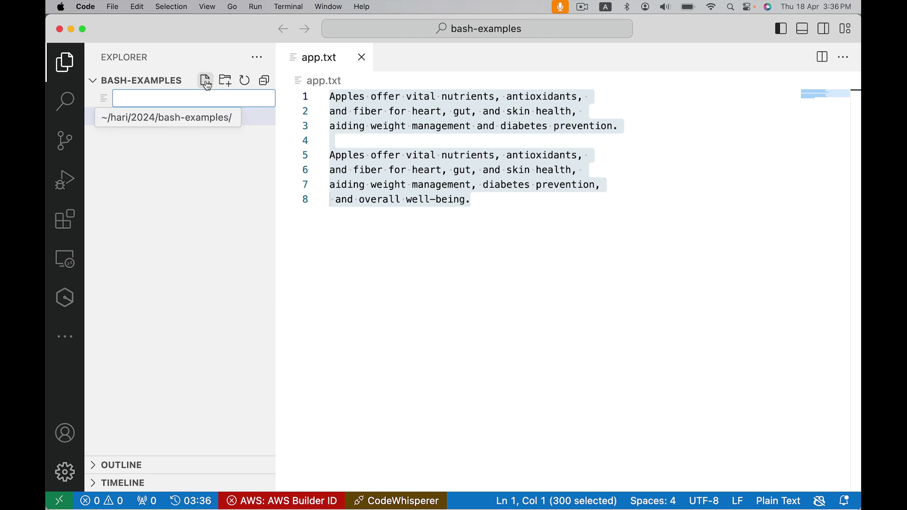
{"action": "type", "text": "fruits"}
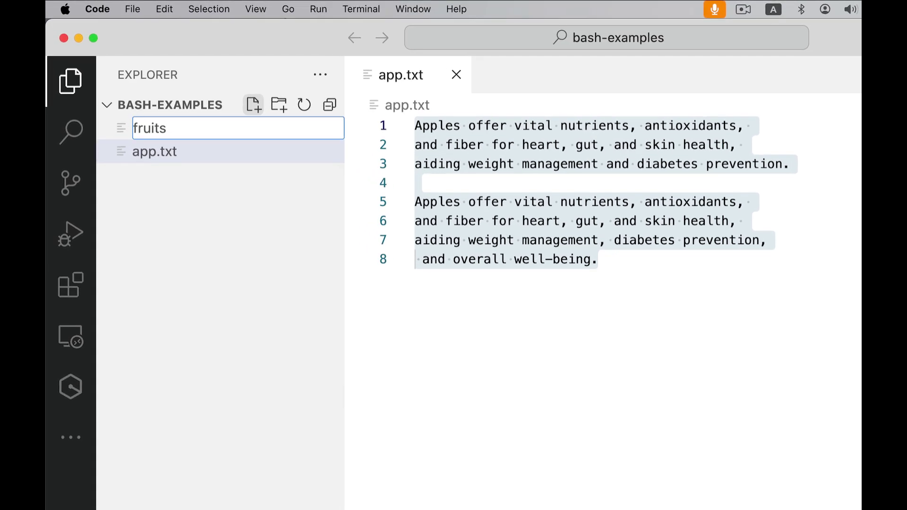
{"action": "type", "text": ".sh"}
{"action": "key", "text": "Return"}
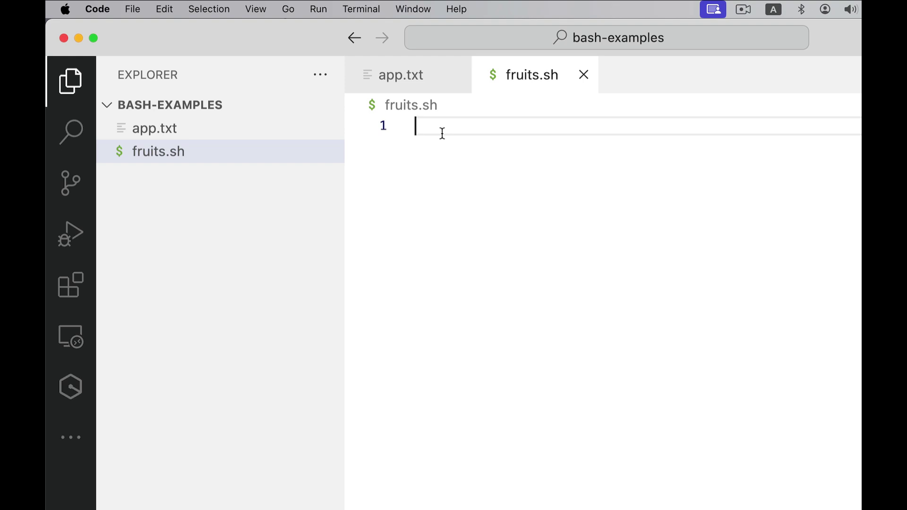
{"action": "type", "text": "#!/"}
{"action": "type", "text": "bin/ba"}
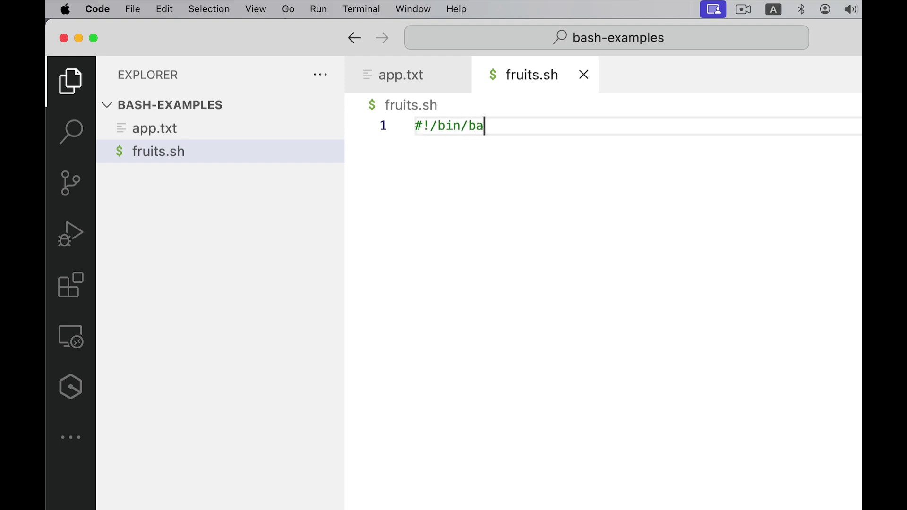
{"action": "type", "text": "sh"}
{"action": "key", "text": "Return"}
{"action": "key", "text": "Return"}
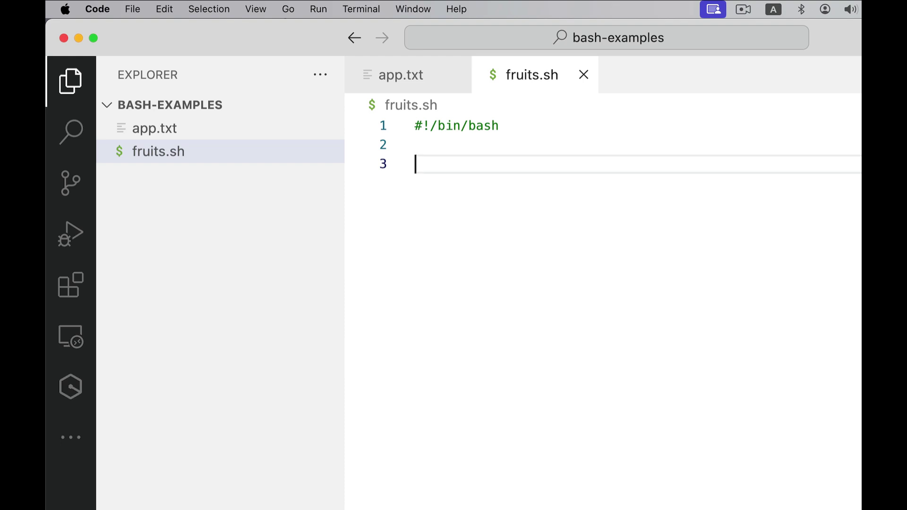
{"action": "type", "text": "f"}
{"action": "type", "text": "ile_"}
{"action": "type", "text": "name=\""}
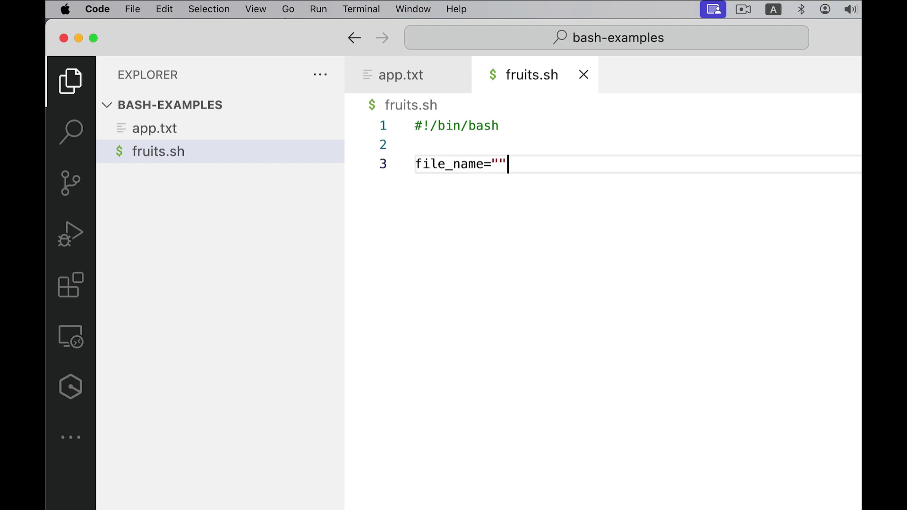
{"action": "type", "text": "app.t"}
{"action": "type", "text": "xt"}
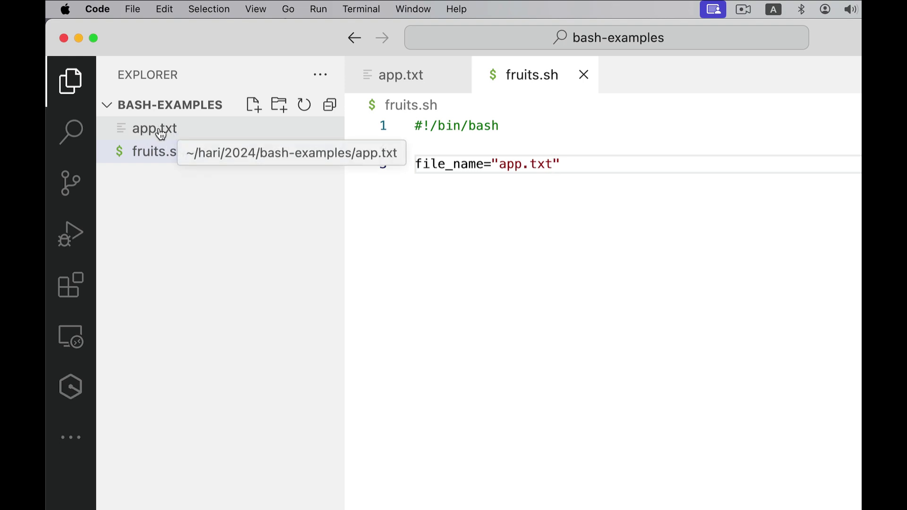
Step: Define file_name="app.txt" on line 3 and start a file_path="" line below it
{"action": "left_click", "coordinate": [589, 159]}
{"action": "key", "text": "Return"}
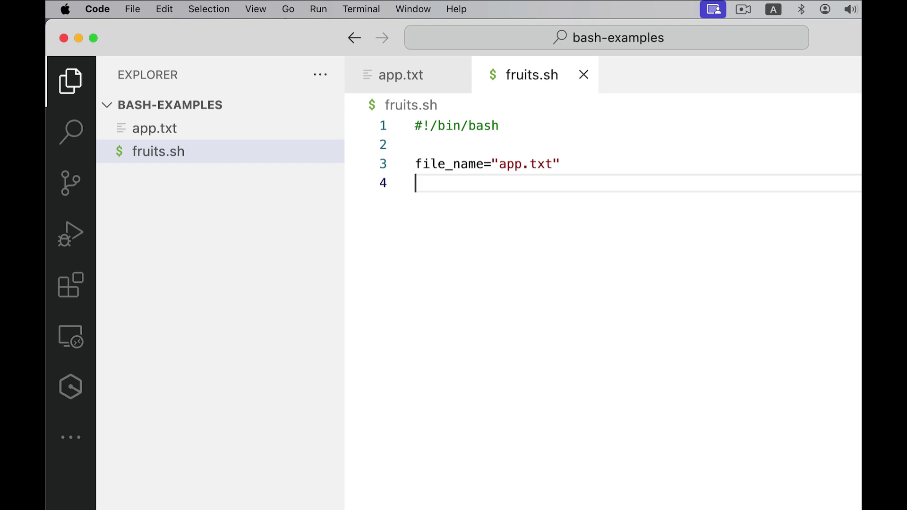
{"action": "type", "text": "fi"}
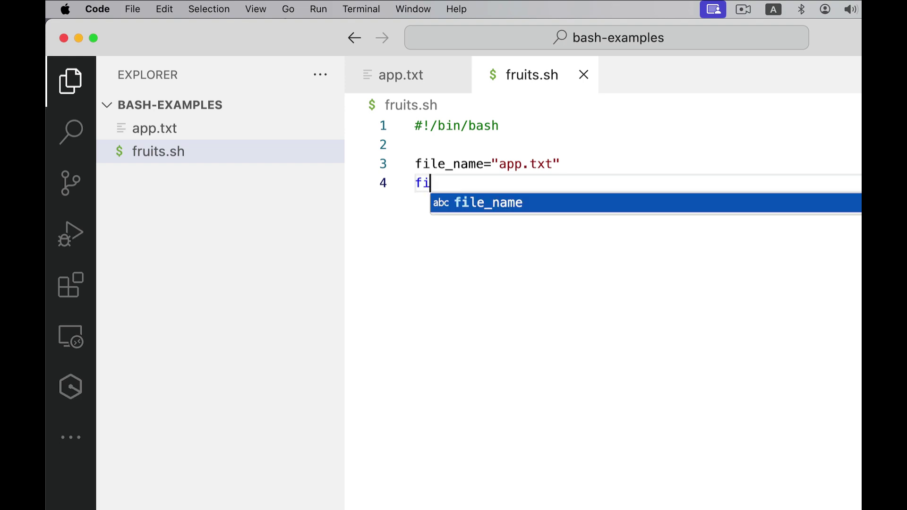
{"action": "type", "text": "le_path"}
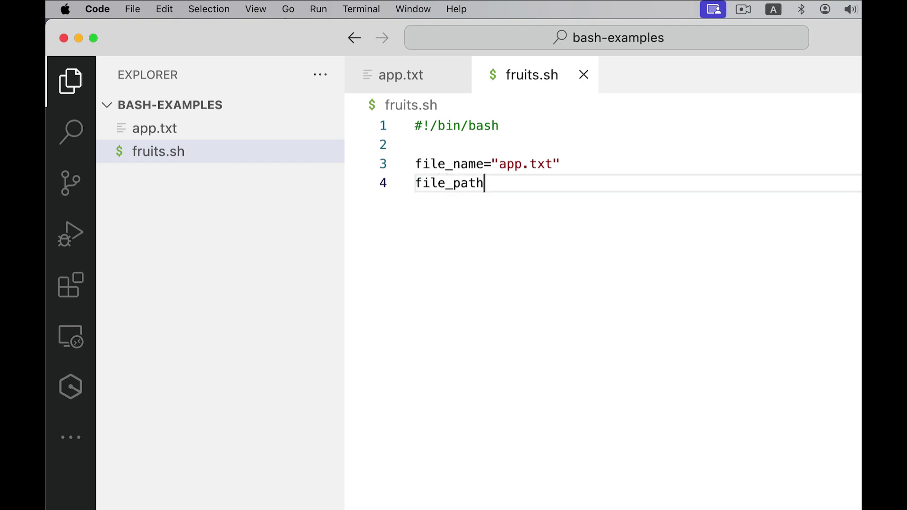
{"action": "type", "text": "=\""}
Step: Paste app.txt's copied full path between the file_path quotes
{"action": "right_click", "coordinate": [160, 130]}
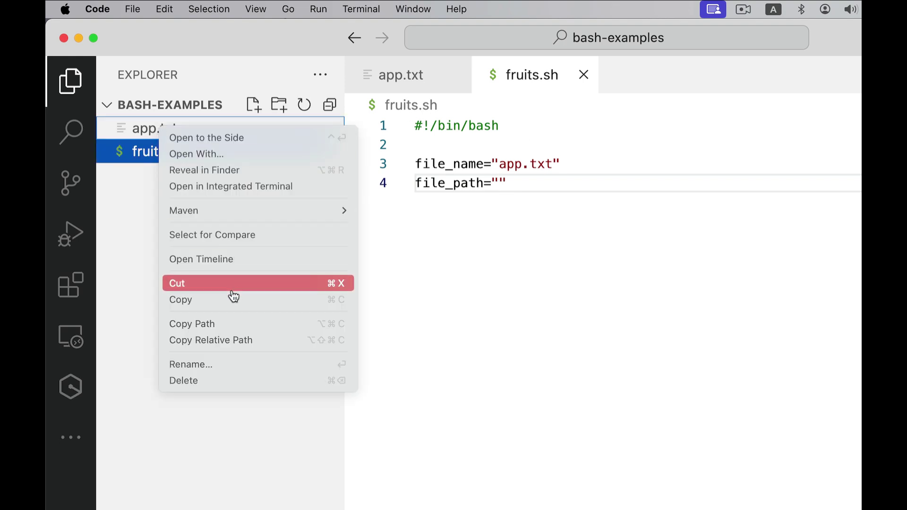
{"action": "left_click", "coordinate": [224, 324]}
{"action": "left_click", "coordinate": [502, 192]}
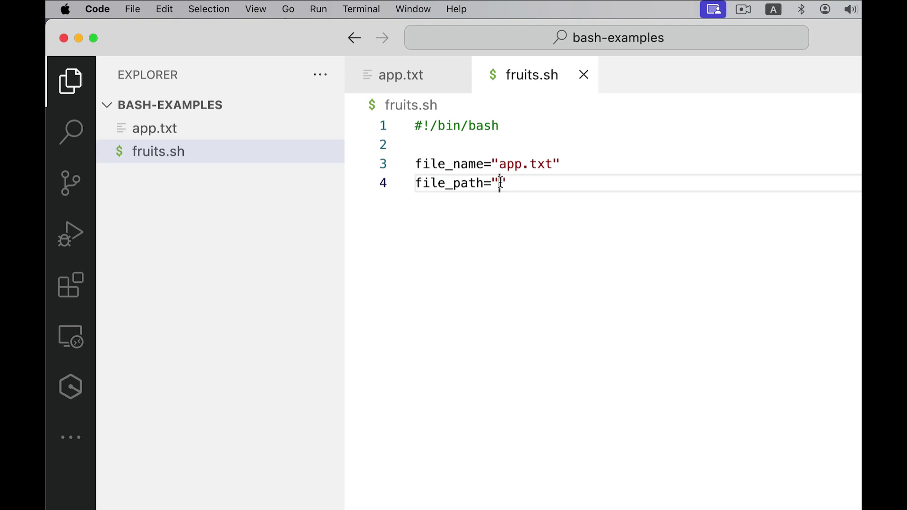
{"action": "type", "text": "/Users/kammana/hari/2024/bash-examples/app.txt"}
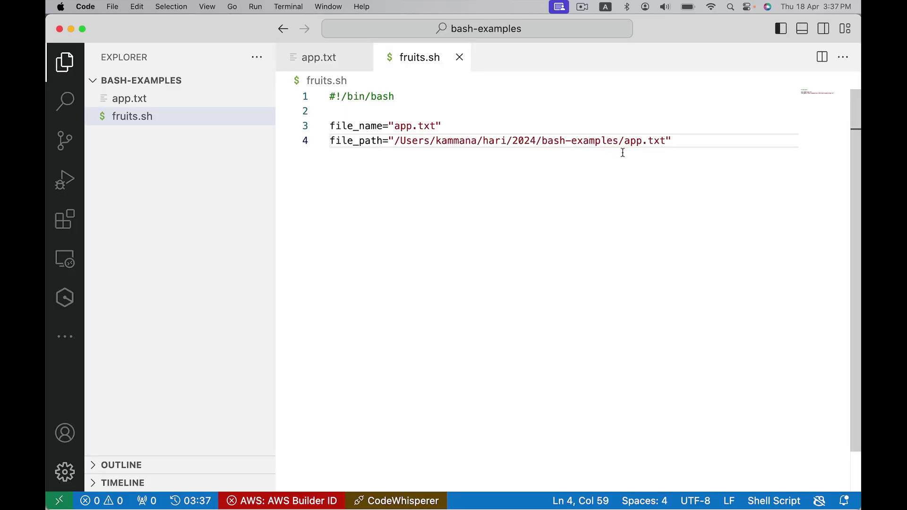
Step: Trim /app.txt so file_path is the bash-examples folder with a trailing slash
{"action": "left_click_drag", "start_coordinate": [620, 140], "coordinate": [664, 141]}
{"action": "key", "text": "BackSpace"}
{"action": "type", "text": "/"}
{"action": "left_click_drag", "start_coordinate": [395, 141], "coordinate": [621, 137]}
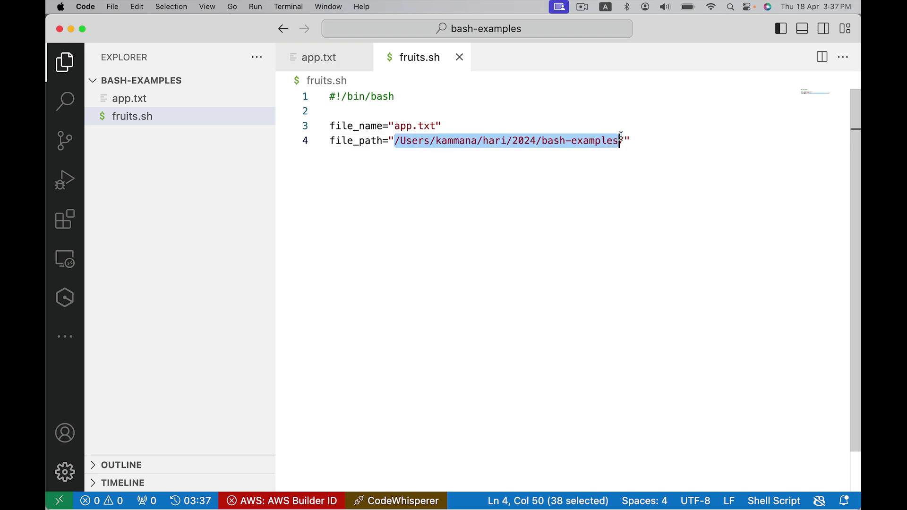
{"action": "key", "text": "Right"}
{"action": "type", "text": "/"}
{"action": "key", "text": "End"}
{"action": "key", "text": "Return"}
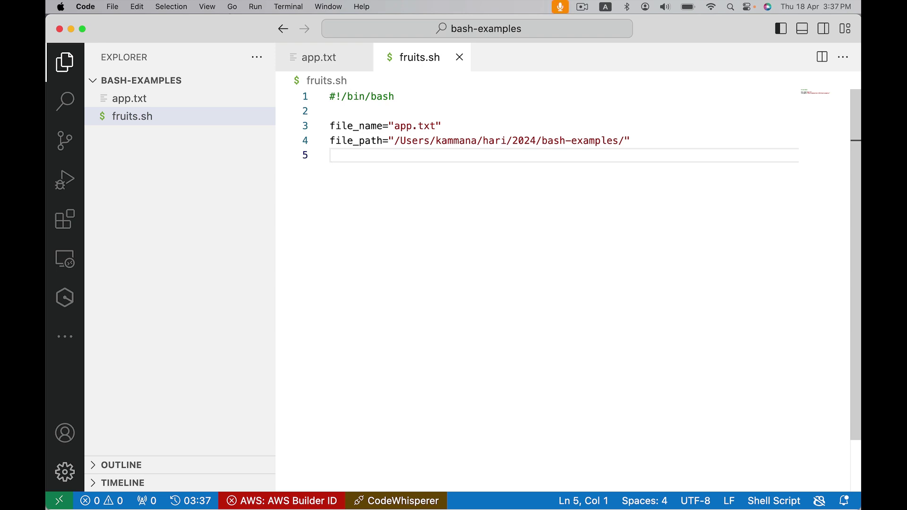
Step: Start line 6 as files_list=$(find "$file_path", checking the file_path variable name
{"action": "key", "text": "Return"}
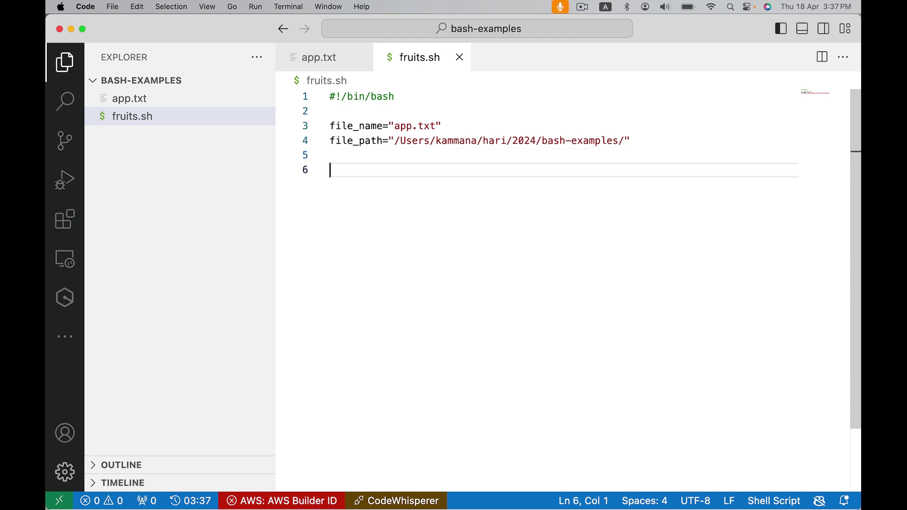
{"action": "type", "text": "fil"}
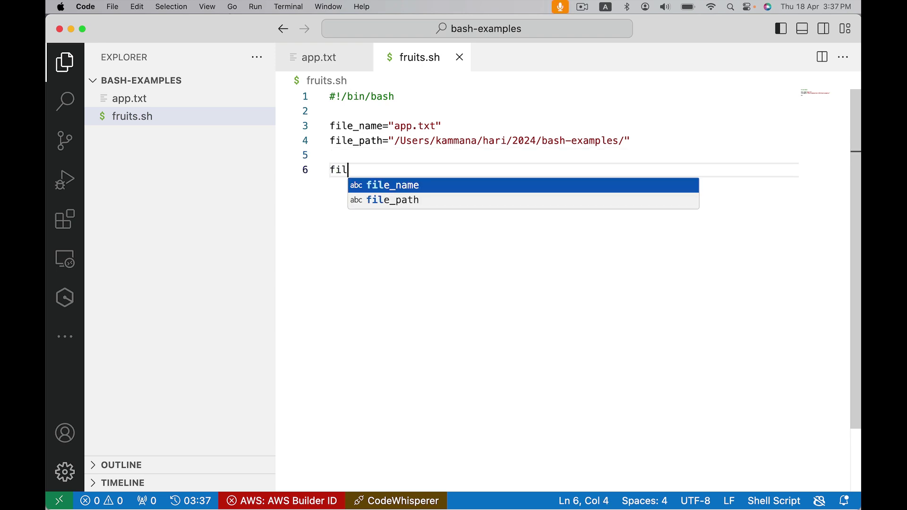
{"action": "type", "text": "es_li"}
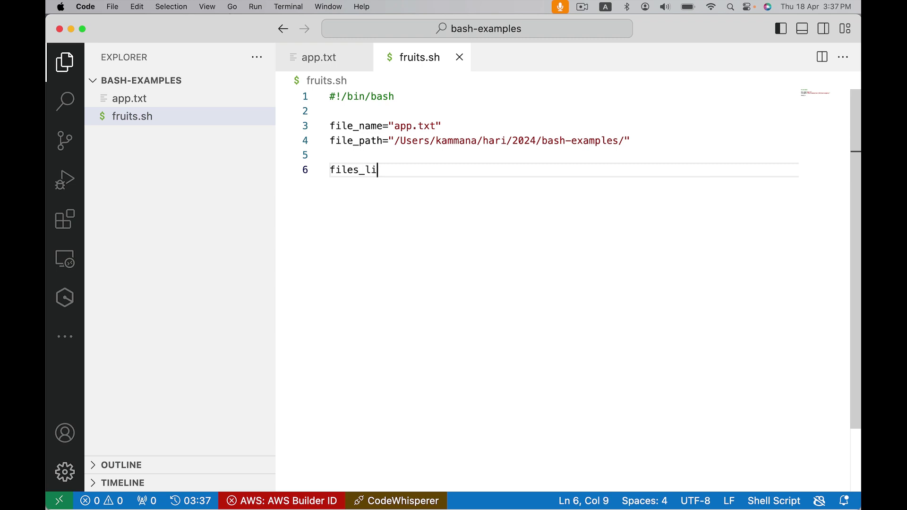
{"action": "type", "text": "st="}
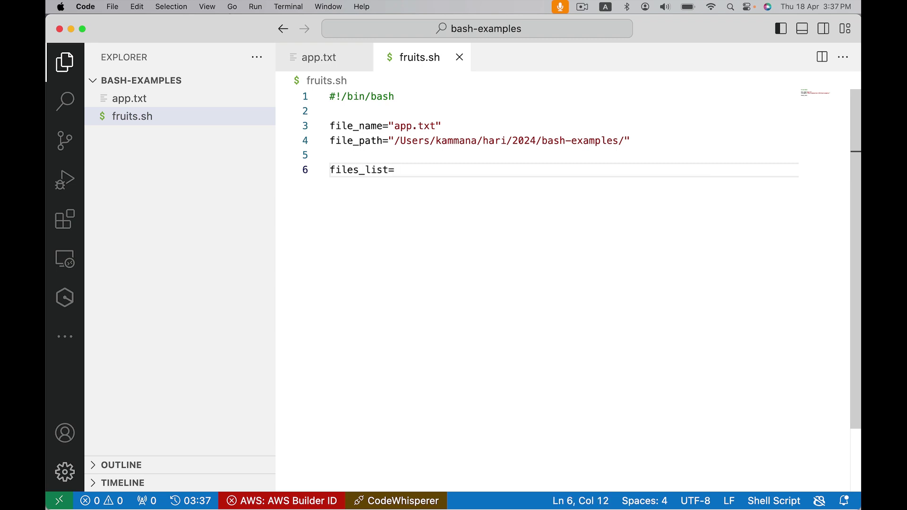
{"action": "type", "text": "$()"}
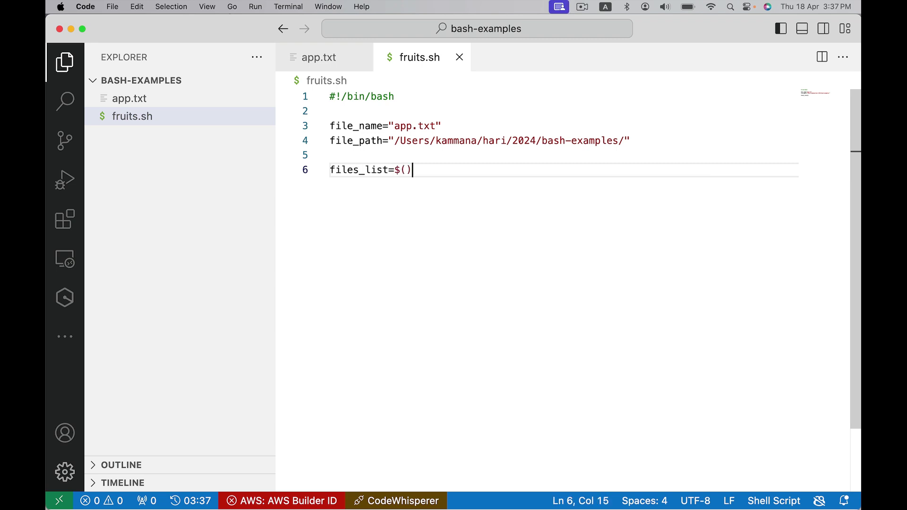
{"action": "key", "text": "Left"}
{"action": "type", "text": "find"}
{"action": "double_click", "coordinate": [353, 144]}
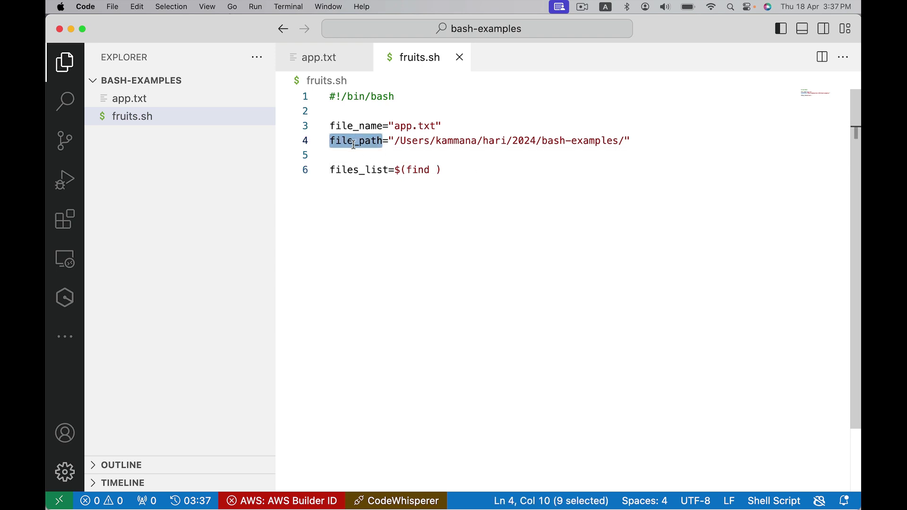
{"action": "left_click", "coordinate": [437, 171]}
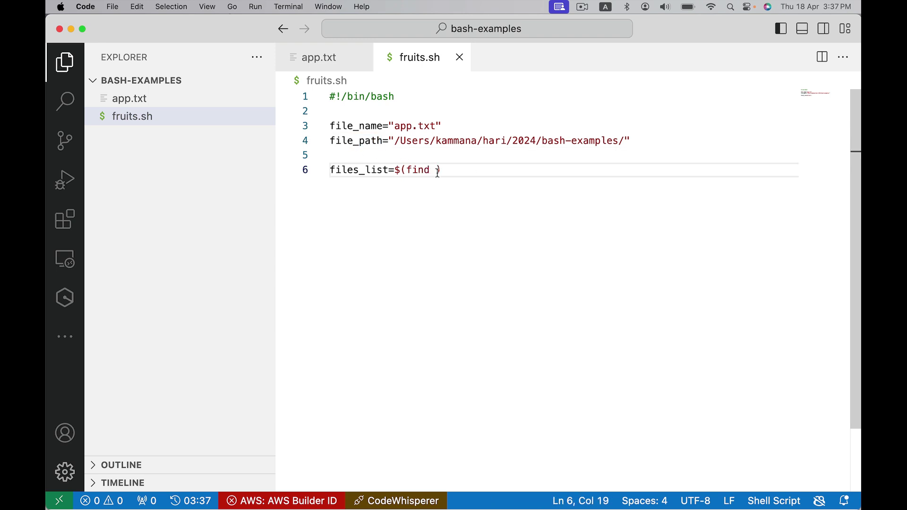
{"action": "type", "text": "\"\""}
{"action": "key", "text": "Left"}
{"action": "type", "text": "$file_path"}
{"action": "key", "text": "Right"}
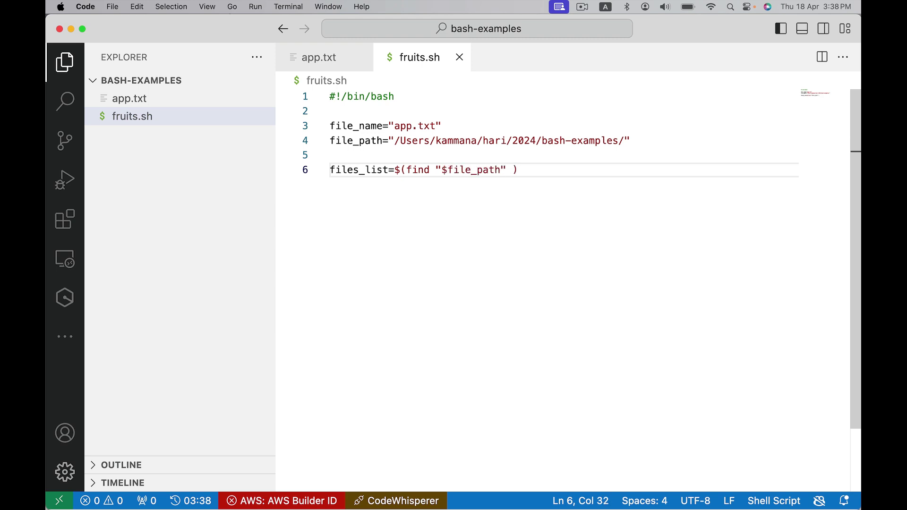
{"action": "type", "text": "-name"}
{"action": "type", "text": " \"\""}
Step: Add -name "$file_name" to the find command and verify both variable uses
{"action": "key", "text": "Left"}
{"action": "type", "text": "$"}
{"action": "double_click", "coordinate": [338, 126]}
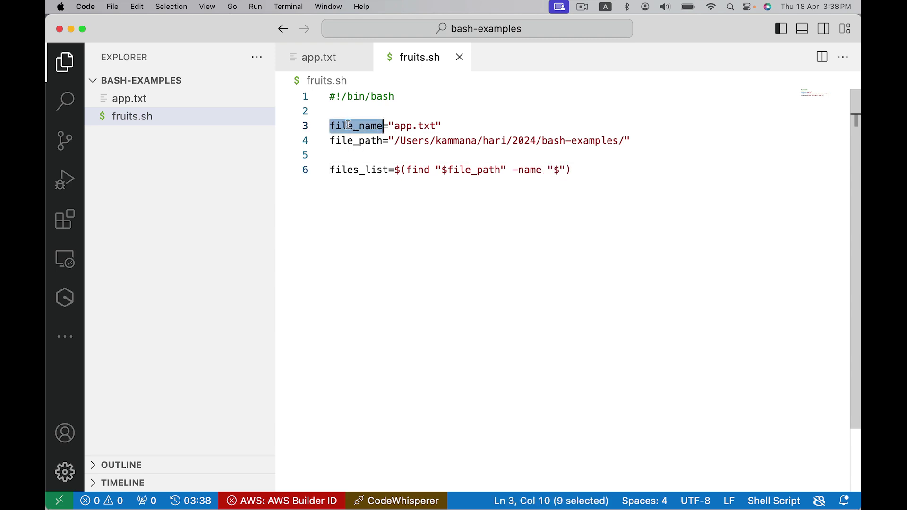
{"action": "left_click", "coordinate": [558, 169]}
{"action": "type", "text": "file_name"}
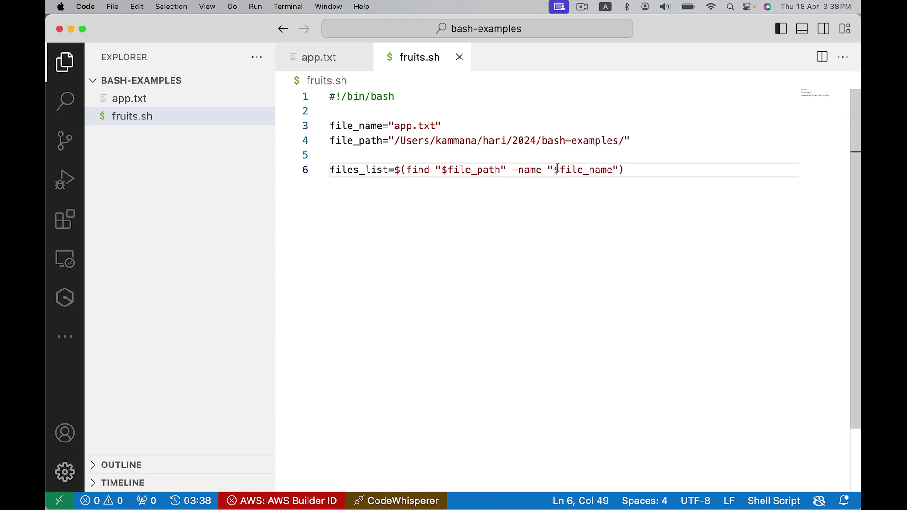
{"action": "left_click", "coordinate": [407, 170]}
{"action": "left_click_drag", "start_coordinate": [407, 170], "coordinate": [613, 172]}
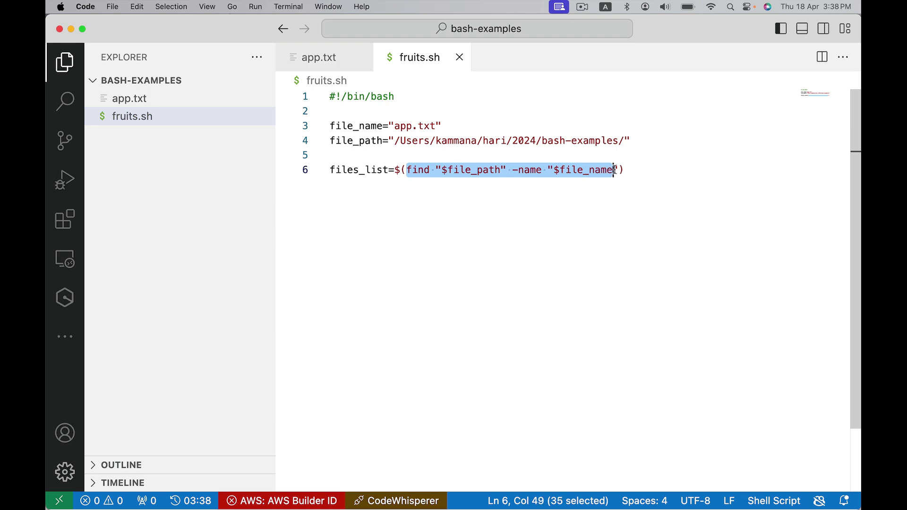
{"action": "double_click", "coordinate": [483, 174]}
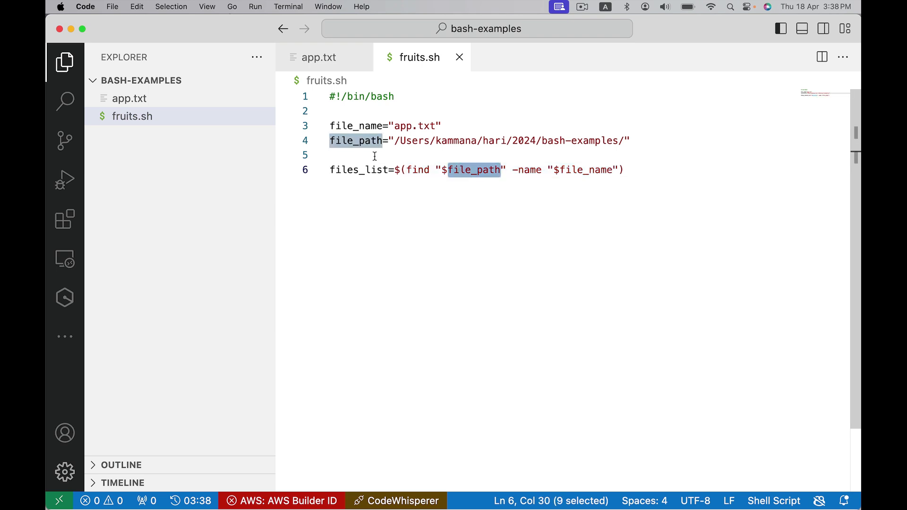
{"action": "left_click", "coordinate": [358, 125]}
{"action": "double_click", "coordinate": [358, 126]}
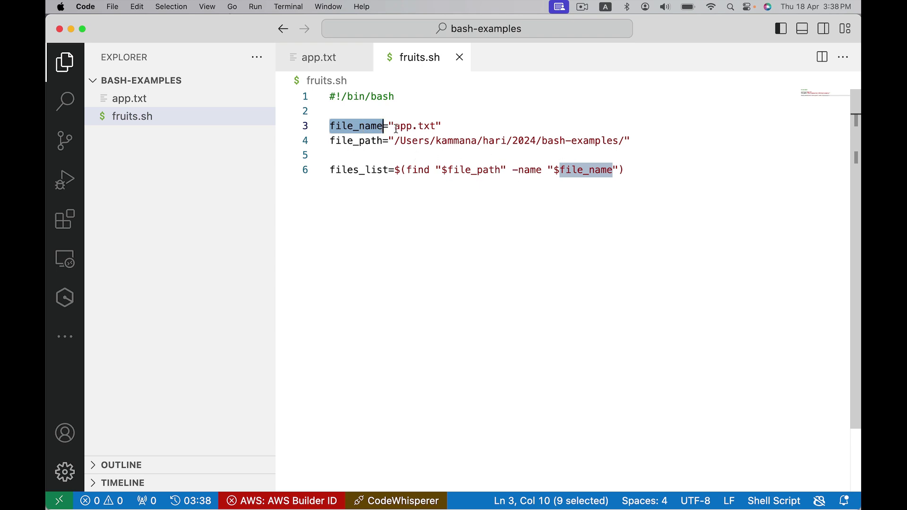
Step: Write 'for file in $file_name' on line 8, taking file_name from autocomplete
{"action": "left_click", "coordinate": [648, 172]}
{"action": "key", "text": "Return"}
{"action": "key", "text": "Return"}
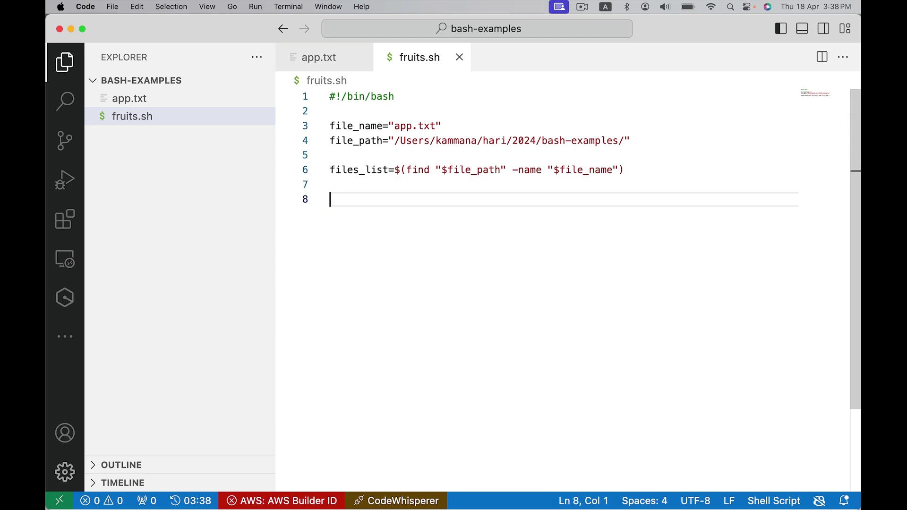
{"action": "type", "text": "for"}
{"action": "type", "text": " file ni"}
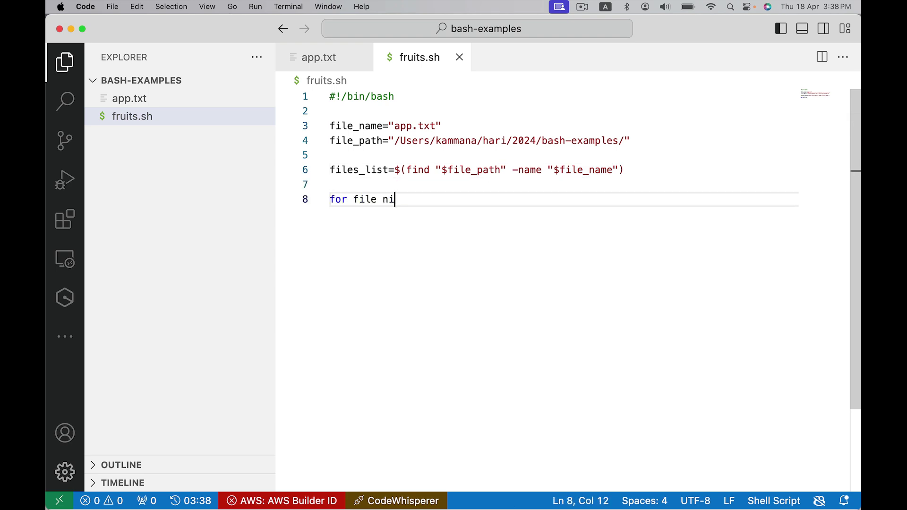
{"action": "key", "text": "BackSpace"}
{"action": "key", "text": "BackSpace"}
{"action": "type", "text": "in fi"}
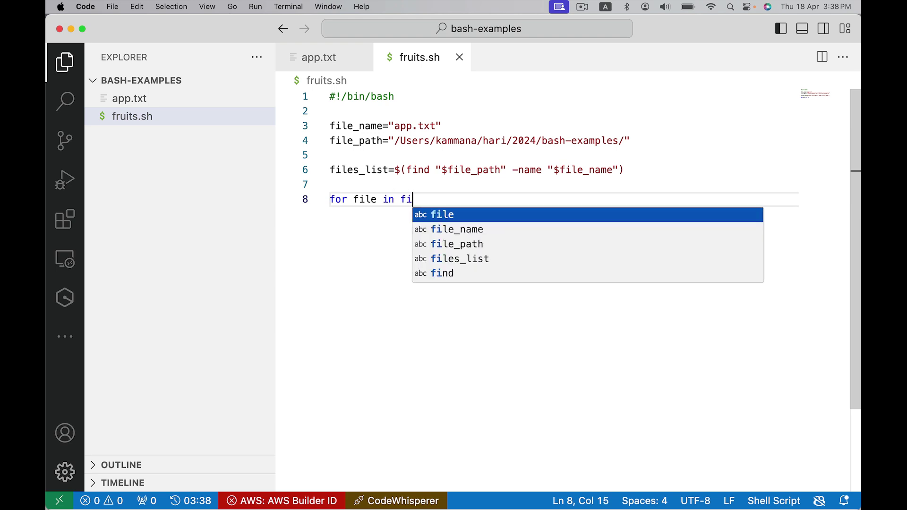
{"action": "type", "text": "le"}
{"action": "key", "text": "Down"}
{"action": "key", "text": "Return"}
{"action": "key", "text": "alt+Left"}
{"action": "type", "text": "$"}
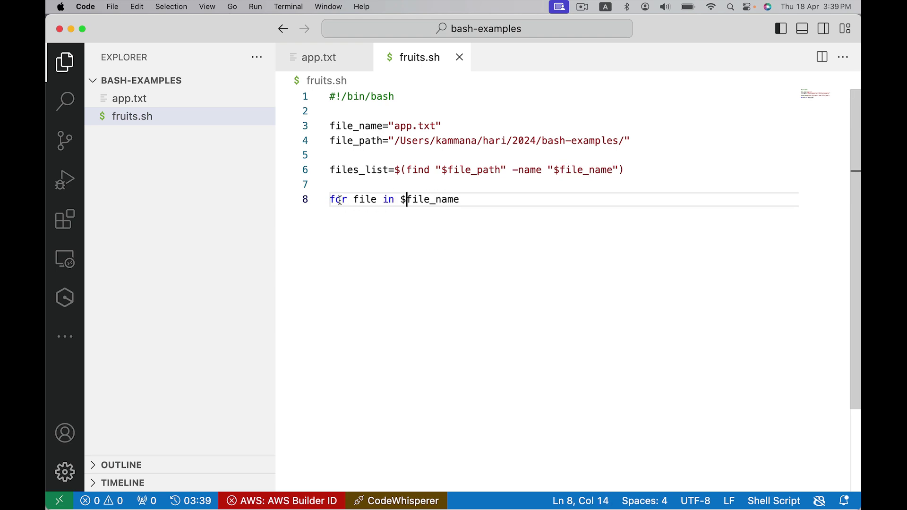
{"action": "left_click_drag", "start_coordinate": [624, 170], "coordinate": [554, 170]}
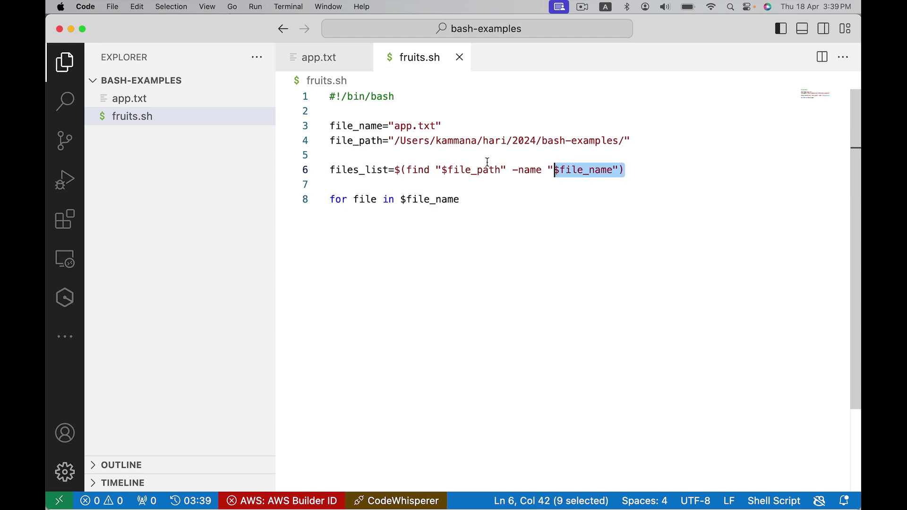
{"action": "left_click_drag", "start_coordinate": [487, 162], "coordinate": [322, 164]}
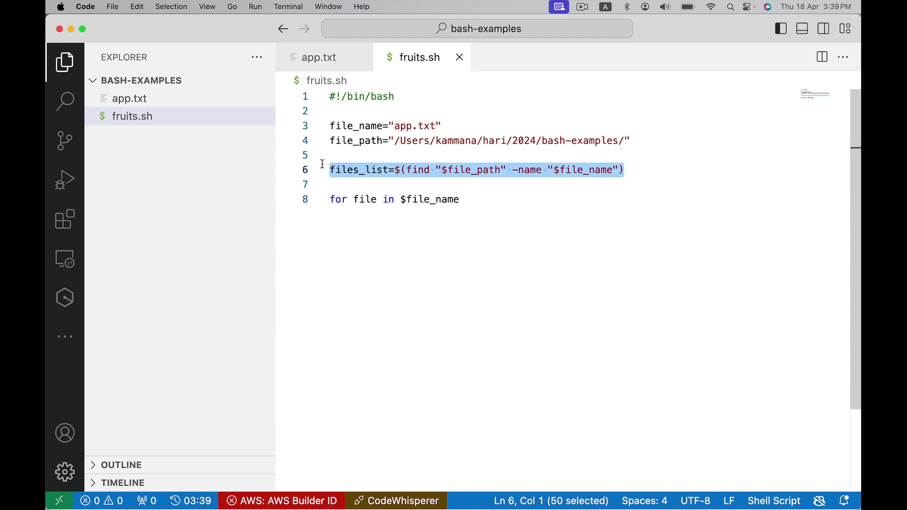
Step: Add do and done lines below the for line, leaving an empty body
{"action": "left_click", "coordinate": [472, 199]}
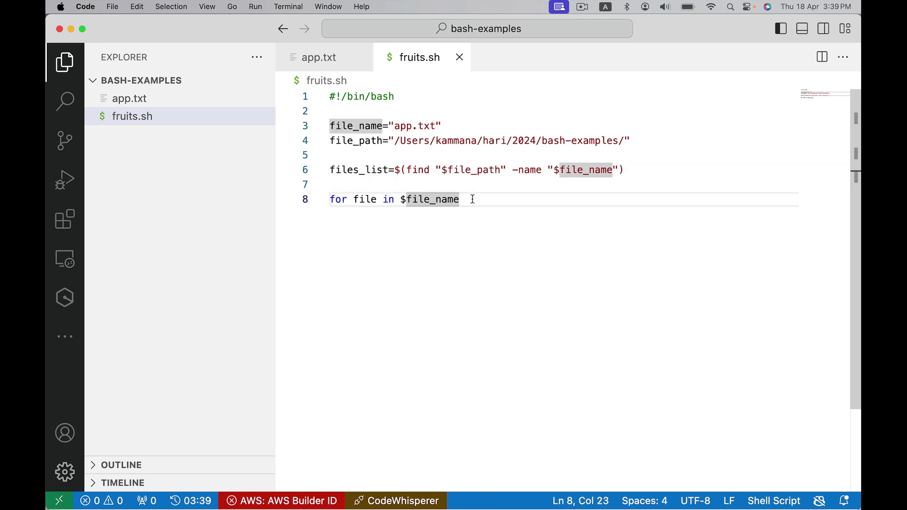
{"action": "key", "text": "Return"}
{"action": "type", "text": "do"}
{"action": "key", "text": "Return"}
{"action": "key", "text": "Return"}
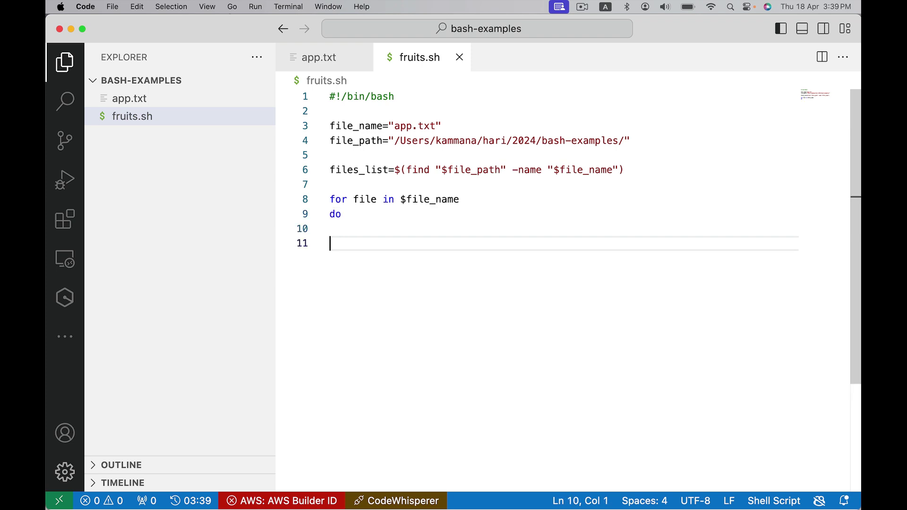
{"action": "type", "text": "done"}
{"action": "left_click", "coordinate": [350, 225]}
{"action": "left_click", "coordinate": [343, 215]}
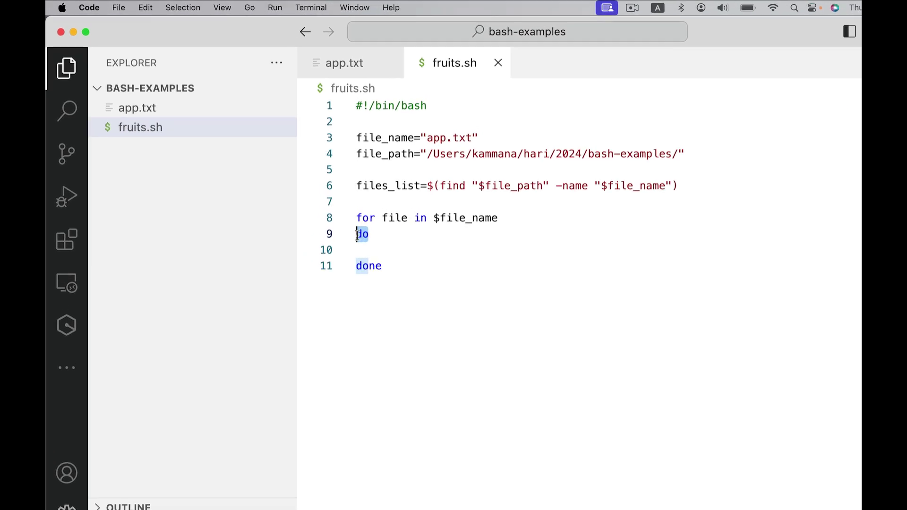
{"action": "left_click", "coordinate": [357, 247]}
{"action": "left_click", "coordinate": [435, 270]}
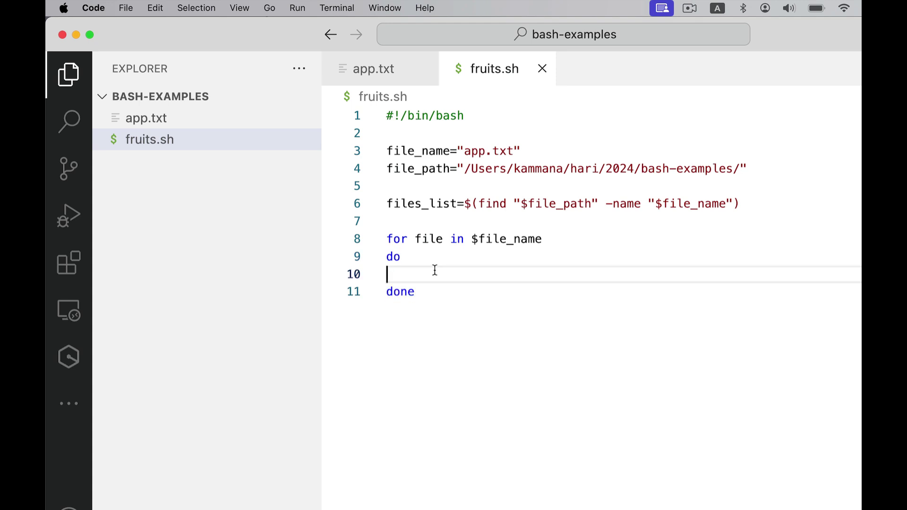
Step: Write an indented 'if [ -e $file ]' followed by a 'then' line in the loop body
{"action": "key", "text": "Tab"}
{"action": "type", "text": "if "}
{"action": "type", "text": "[]"}
{"action": "key", "text": "Left"}
{"action": "type", "text": "-e"}
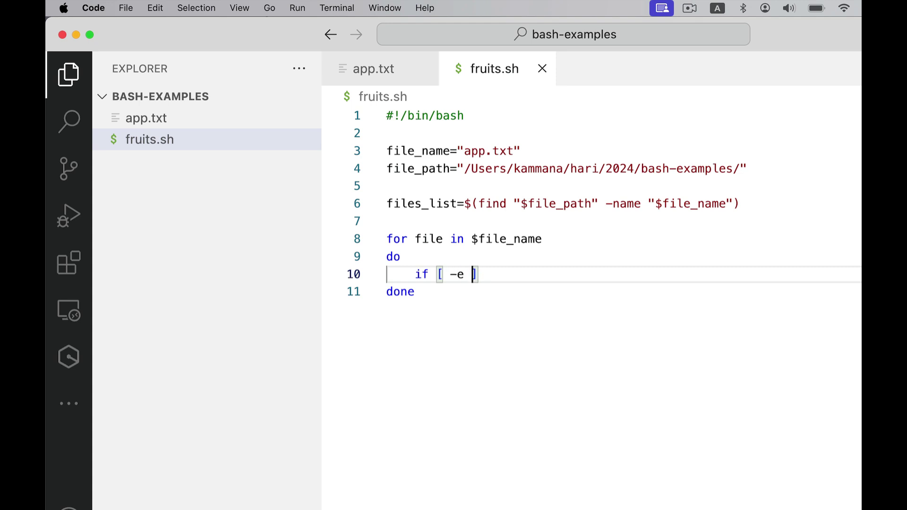
{"action": "type", "text": "$"}
{"action": "type", "text": "file"}
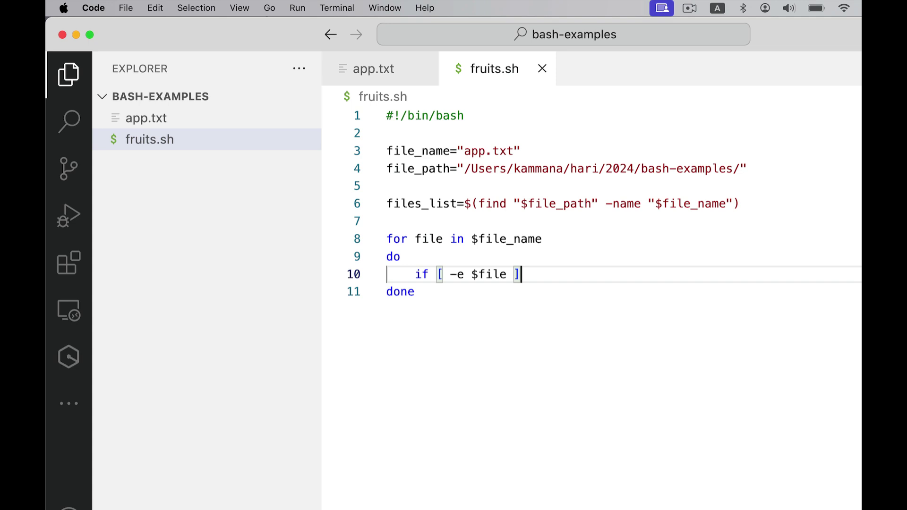
{"action": "key", "text": "Return"}
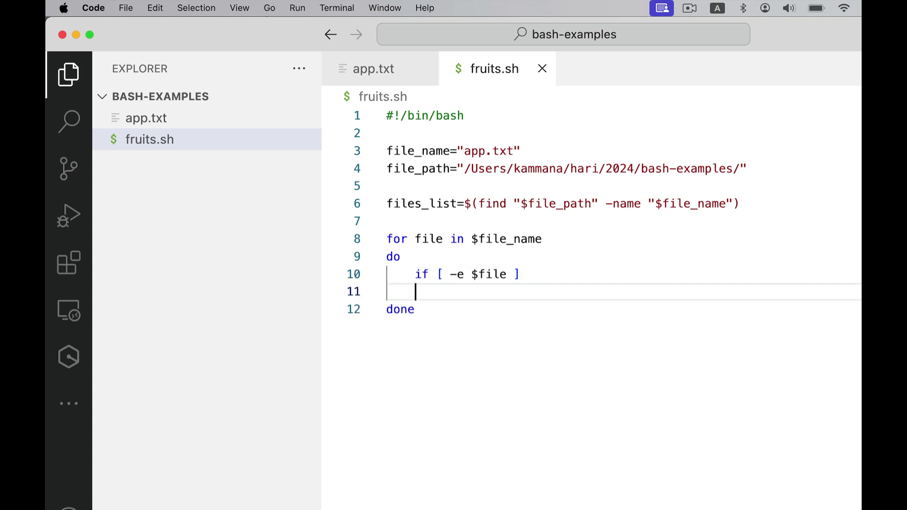
{"action": "type", "text": "then"}
{"action": "key", "text": "Return"}
{"action": "key", "text": "Return"}
{"action": "type", "text": "f"}
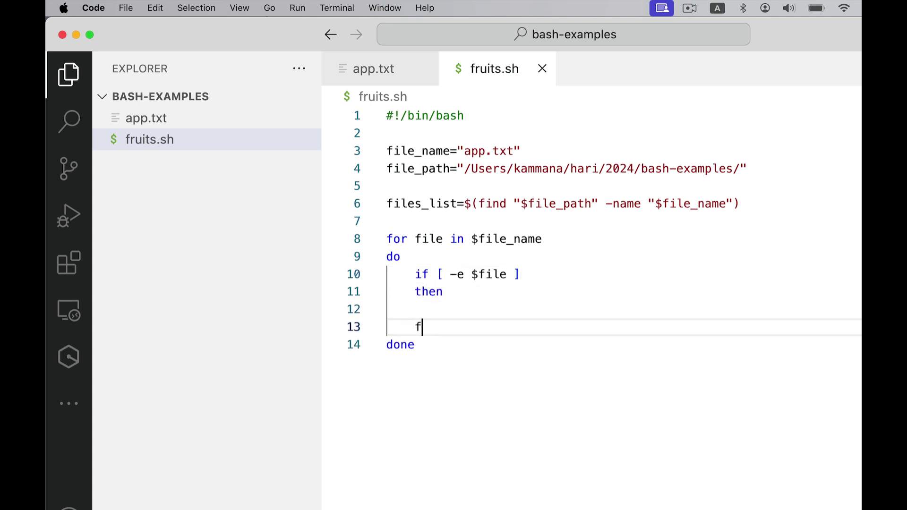
{"action": "type", "text": "i"}
Step: Close the block with fi and indent the empty body line between then and fi
{"action": "key", "text": "Escape"}
{"action": "key", "text": "Up"}
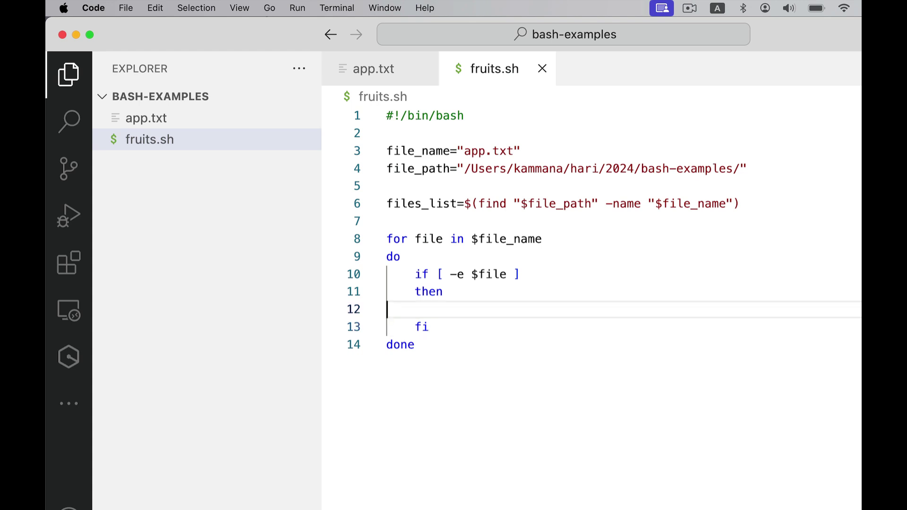
{"action": "key", "text": "Tab"}
{"action": "left_click_drag", "start_coordinate": [464, 276], "coordinate": [450, 277]}
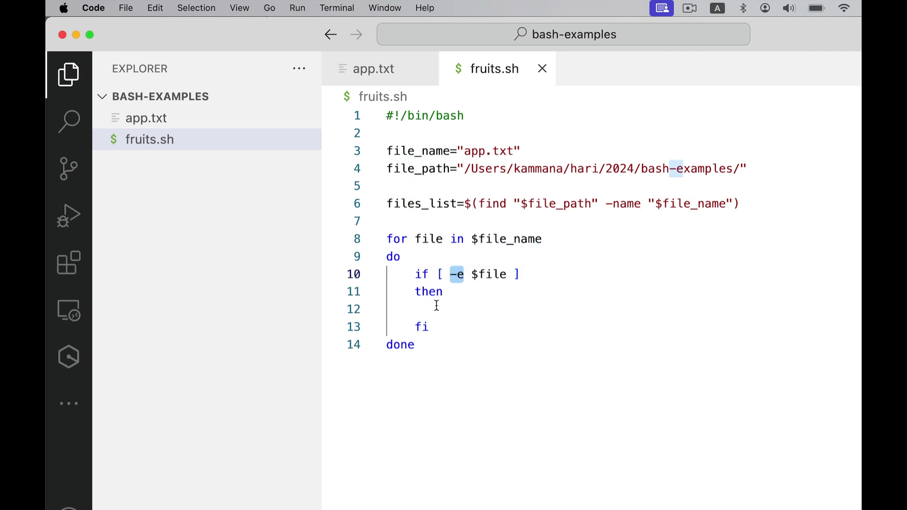
{"action": "left_click_drag", "start_coordinate": [412, 279], "coordinate": [443, 325]}
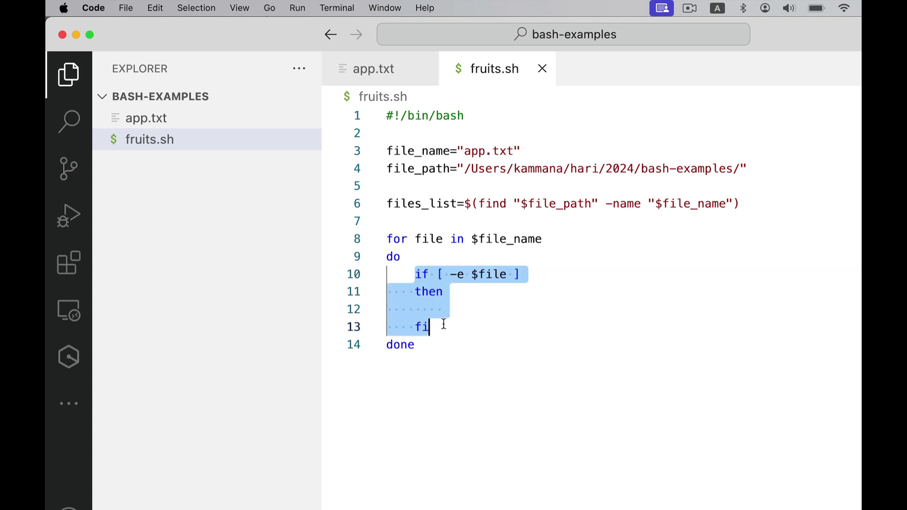
{"action": "left_click", "coordinate": [459, 311]}
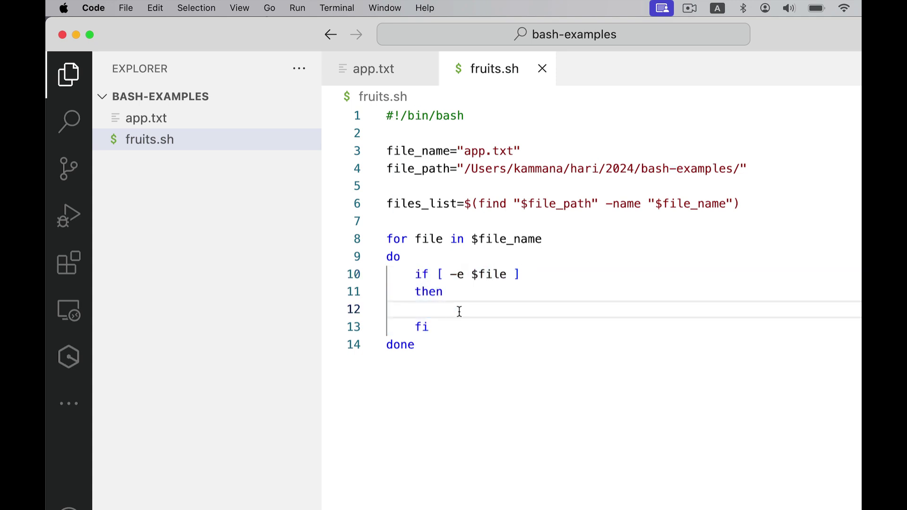
{"action": "type", "text": "s"}
{"action": "type", "text": "ed"}
Step: View app.txt and pick out the word Apples in its text
{"action": "left_click", "coordinate": [466, 150]}
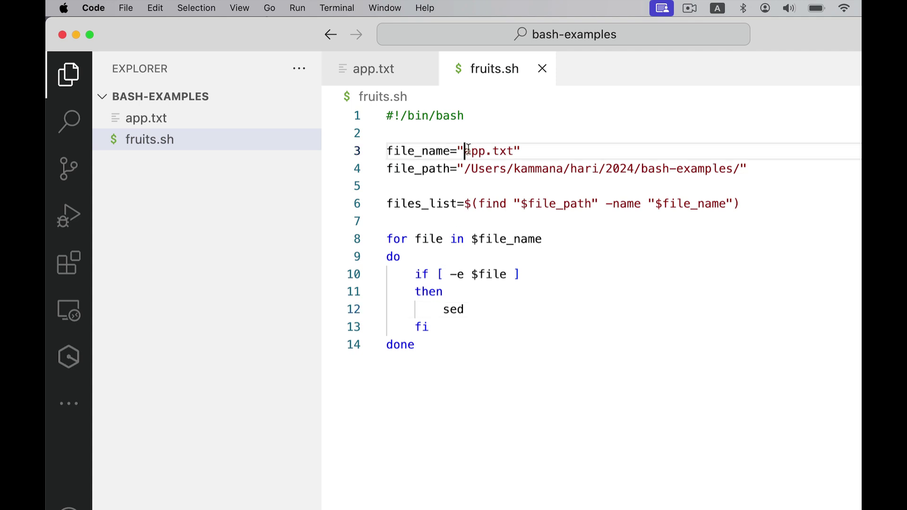
{"action": "left_click_drag", "start_coordinate": [466, 151], "coordinate": [511, 150]}
{"action": "left_click", "coordinate": [389, 75]}
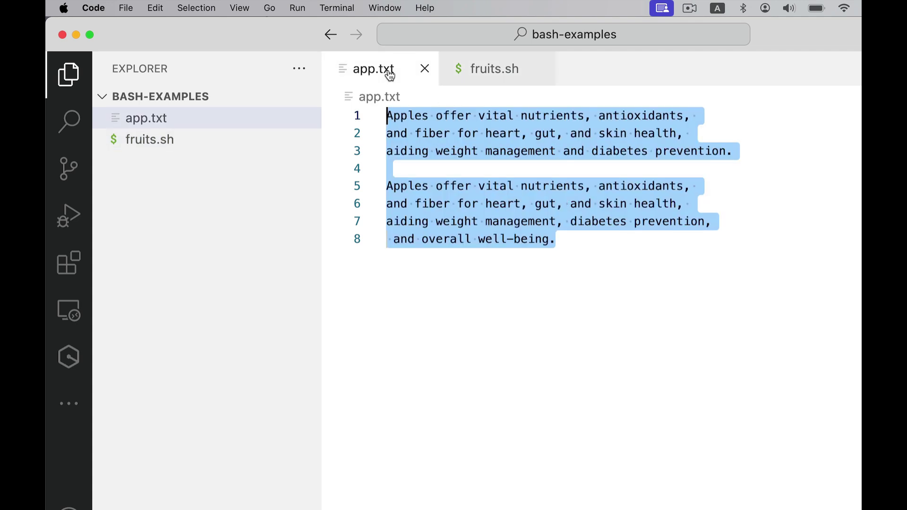
{"action": "double_click", "coordinate": [421, 110]}
{"action": "double_click", "coordinate": [405, 116]}
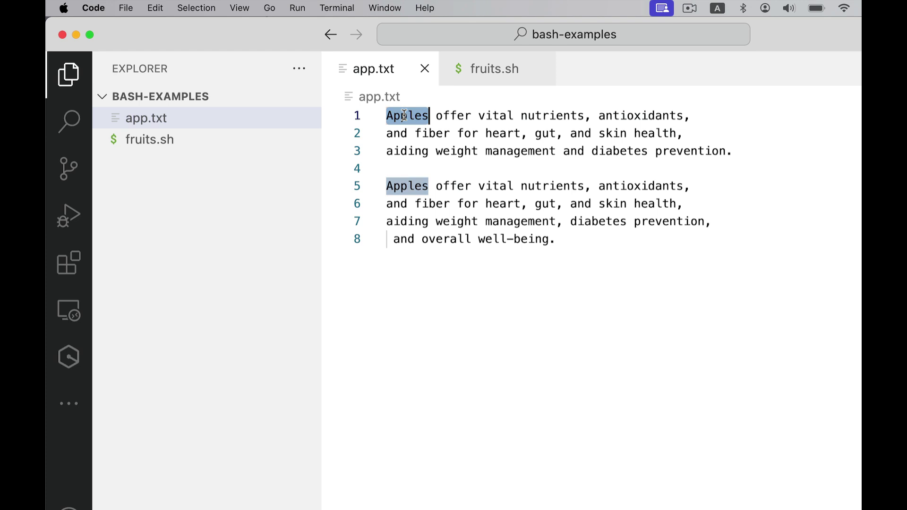
Step: Write sed 's/Apples/Oranges/g' inside the if block, then recheck Apples in app.txt
{"action": "left_click", "coordinate": [488, 69]}
{"action": "left_click", "coordinate": [490, 306]}
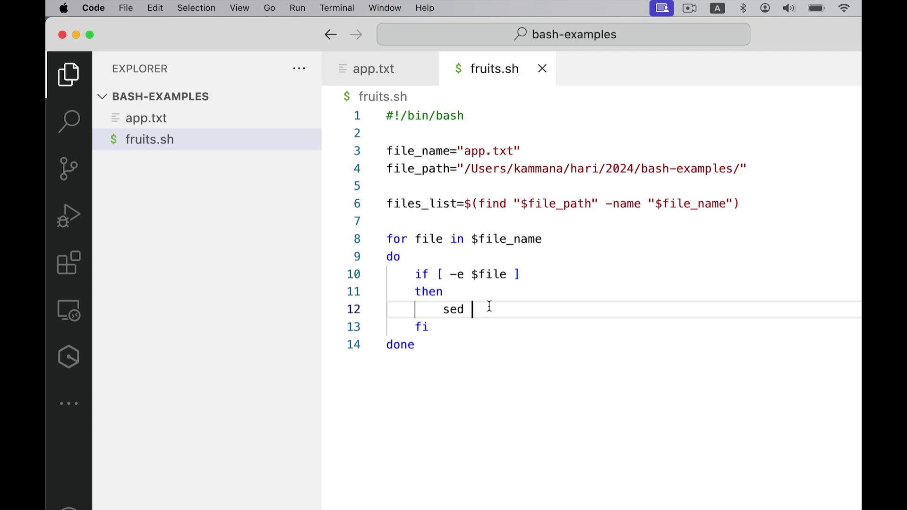
{"action": "type", "text": "'"}
{"action": "type", "text": "s/"}
{"action": "type", "text": "Apples"}
{"action": "type", "text": "/Oran"}
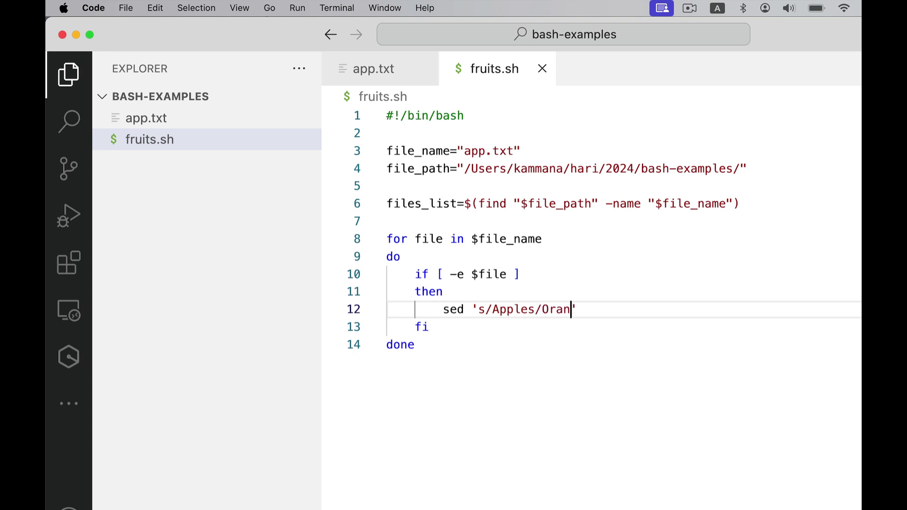
{"action": "type", "text": "ges/"}
{"action": "type", "text": "g"}
{"action": "double_click", "coordinate": [602, 310]}
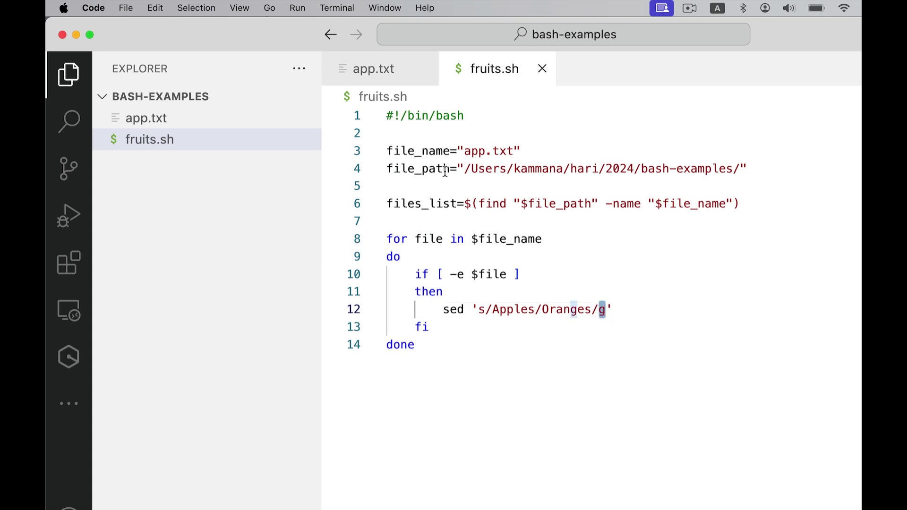
{"action": "left_click", "coordinate": [381, 80]}
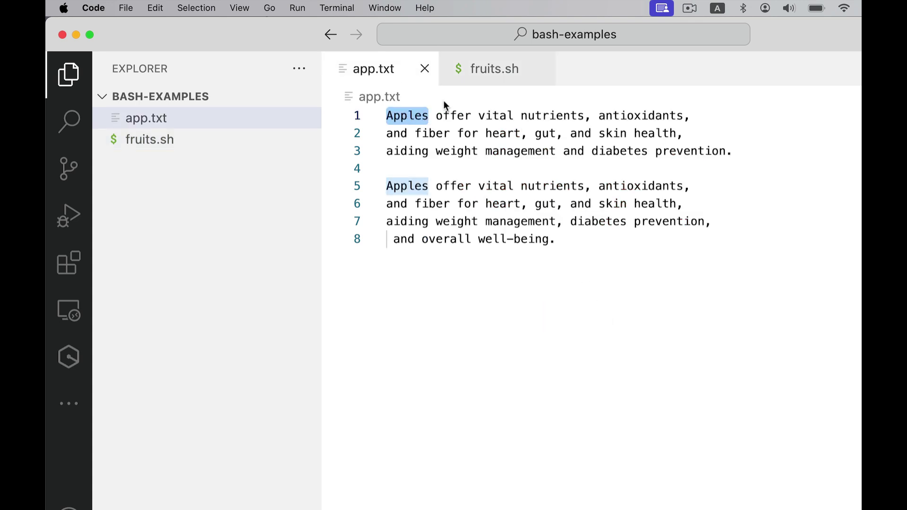
{"action": "double_click", "coordinate": [406, 118]}
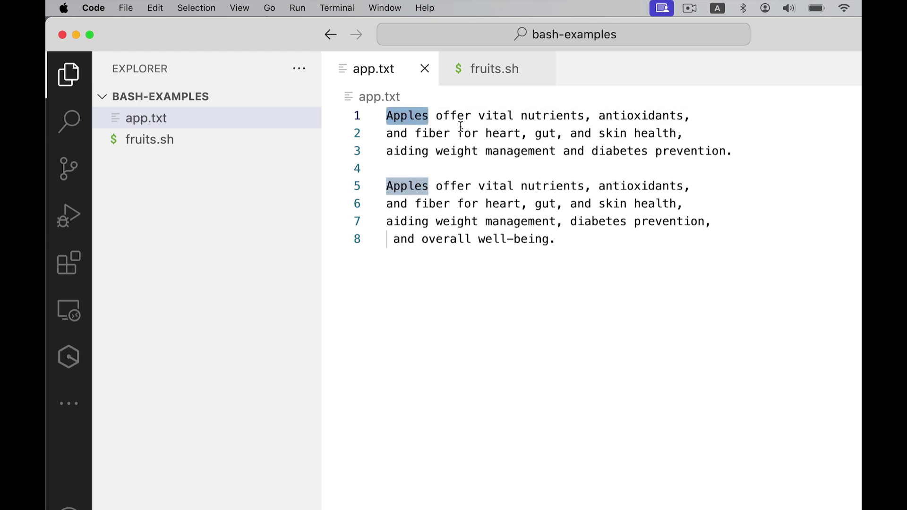
Step: Append $file to the sed 's/Apples/Oranges/g' command on line 12
{"action": "left_click", "coordinate": [489, 69]}
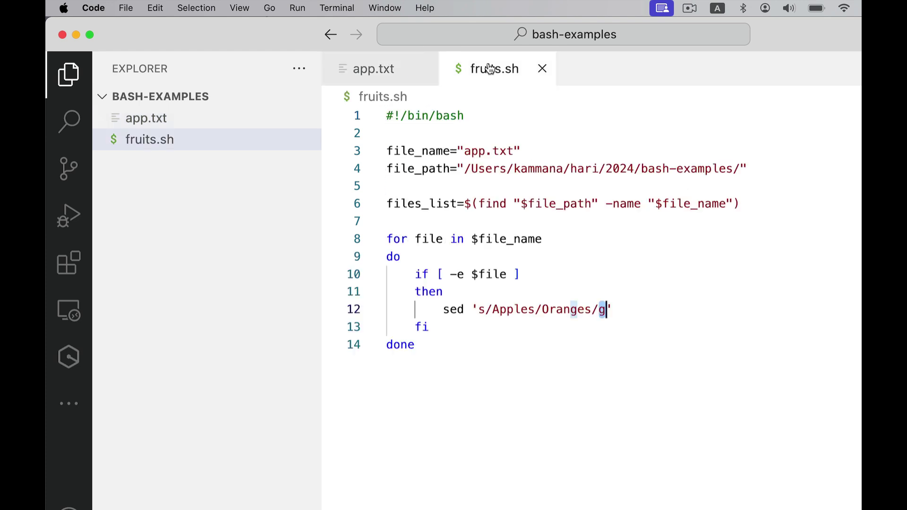
{"action": "left_click", "coordinate": [630, 308]}
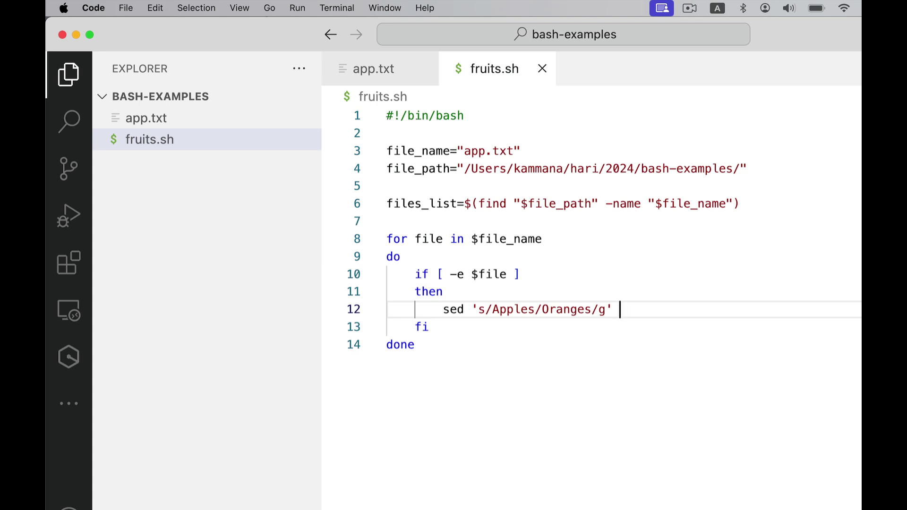
{"action": "type", "text": "$fi"}
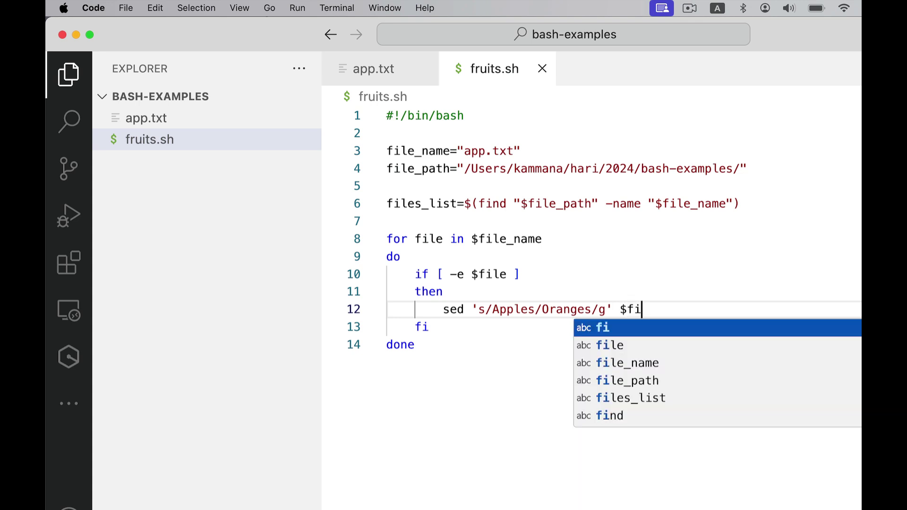
{"action": "type", "text": "le"}
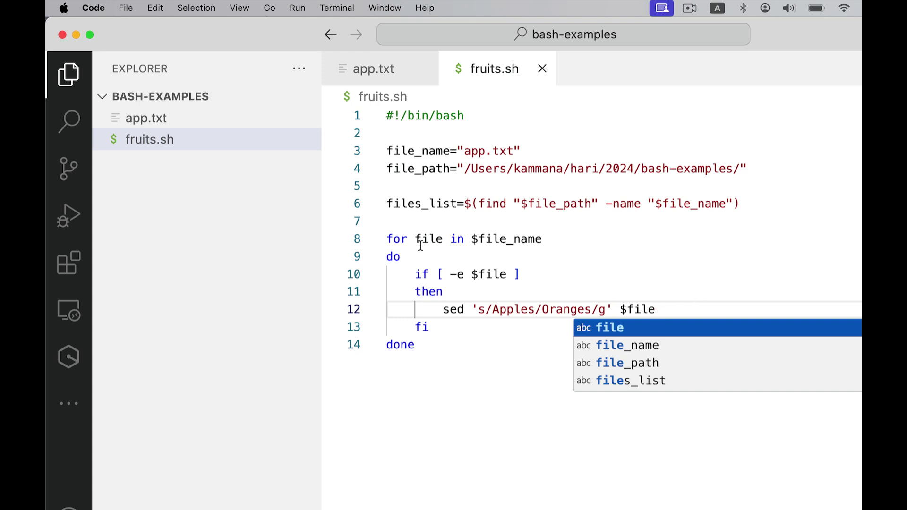
{"action": "double_click", "coordinate": [417, 239]}
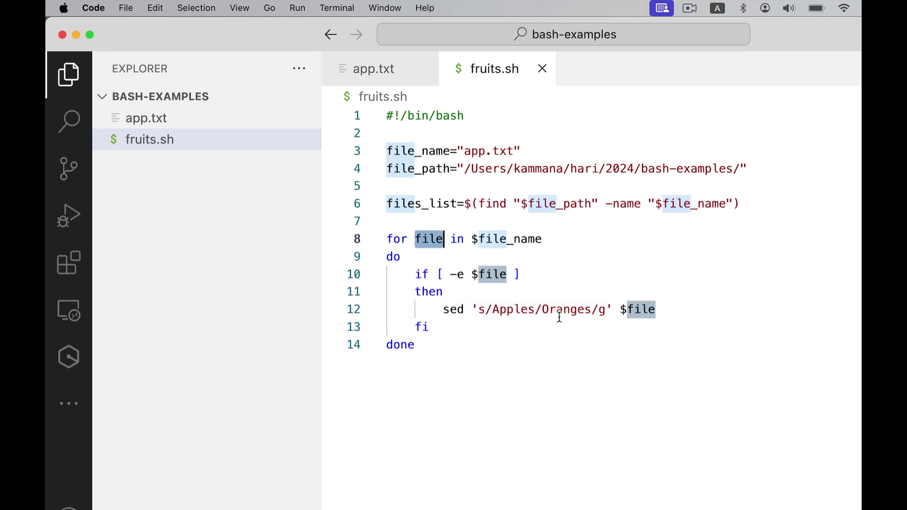
{"action": "left_click_drag", "start_coordinate": [439, 309], "coordinate": [659, 309]}
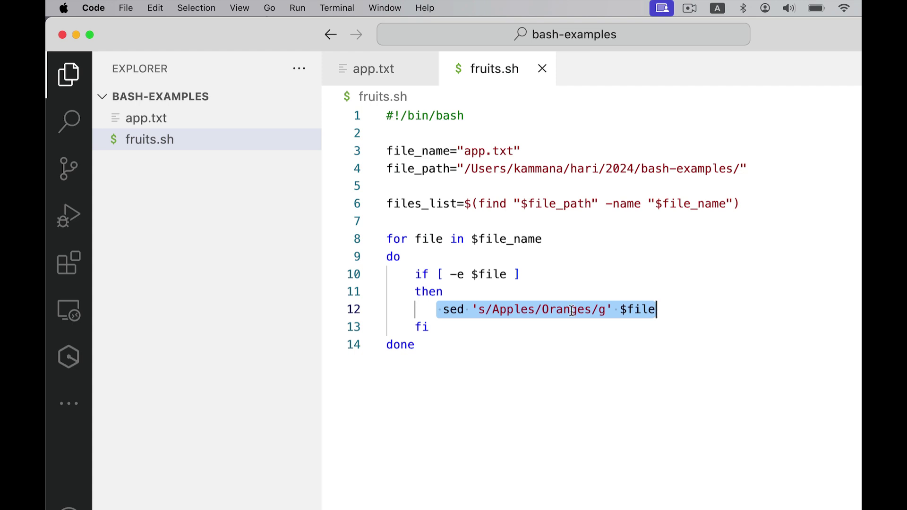
Step: Insert -i '' after sed so line 12 reads sed -i '' 's/Apples/Oranges/g' $file
{"action": "left_click", "coordinate": [487, 311]}
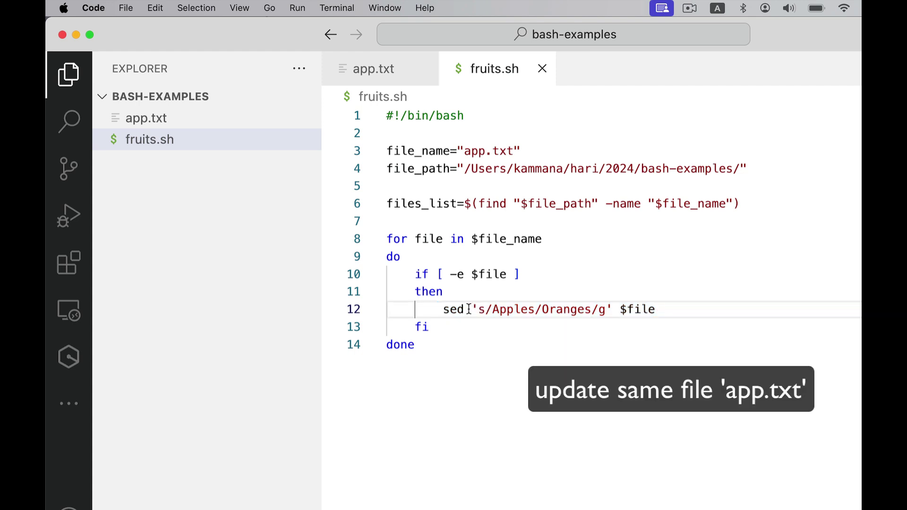
{"action": "type", "text": "-i "}
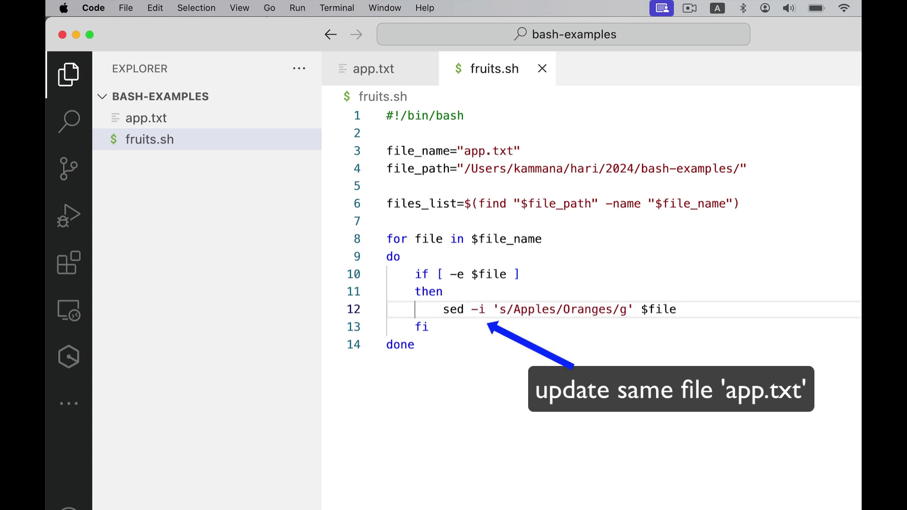
{"action": "type", "text": "''"}
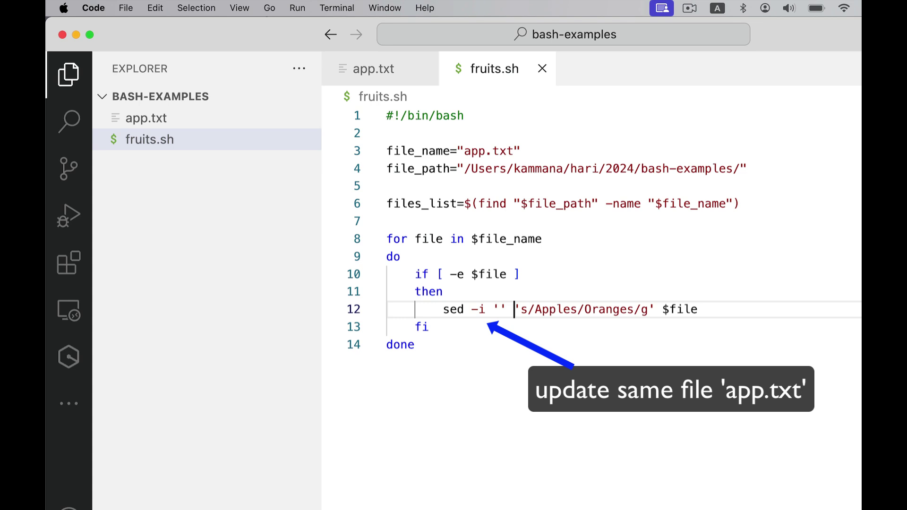
{"action": "left_click_drag", "start_coordinate": [494, 309], "coordinate": [507, 309]}
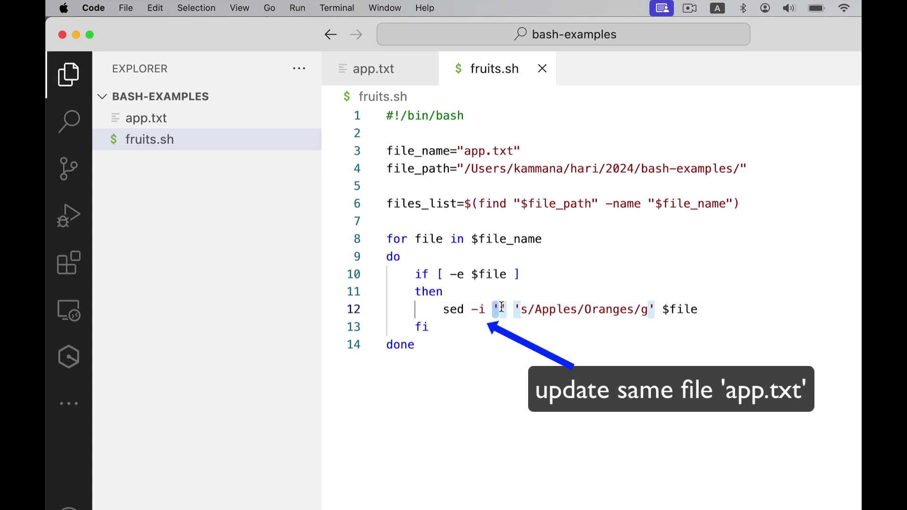
{"action": "triple_click", "coordinate": [507, 309]}
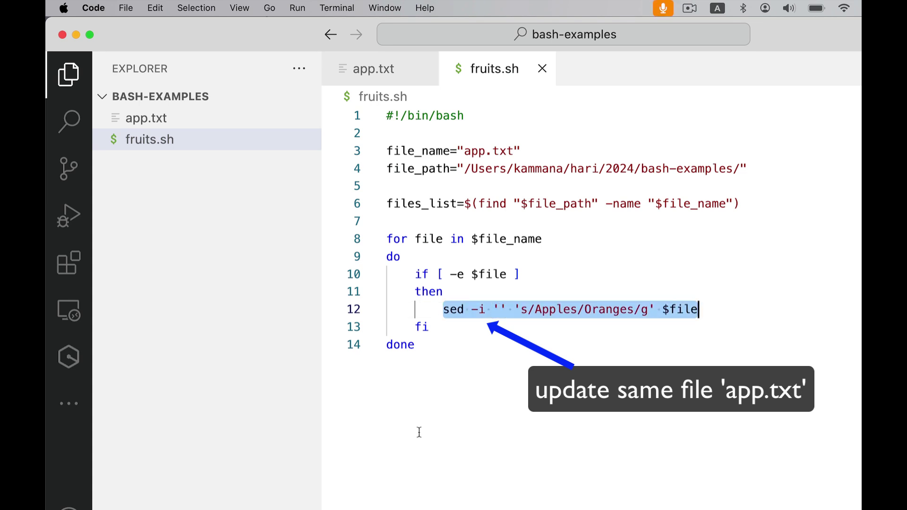
{"action": "left_click", "coordinate": [496, 390]}
{"action": "left_click_drag", "start_coordinate": [494, 309], "coordinate": [506, 308]}
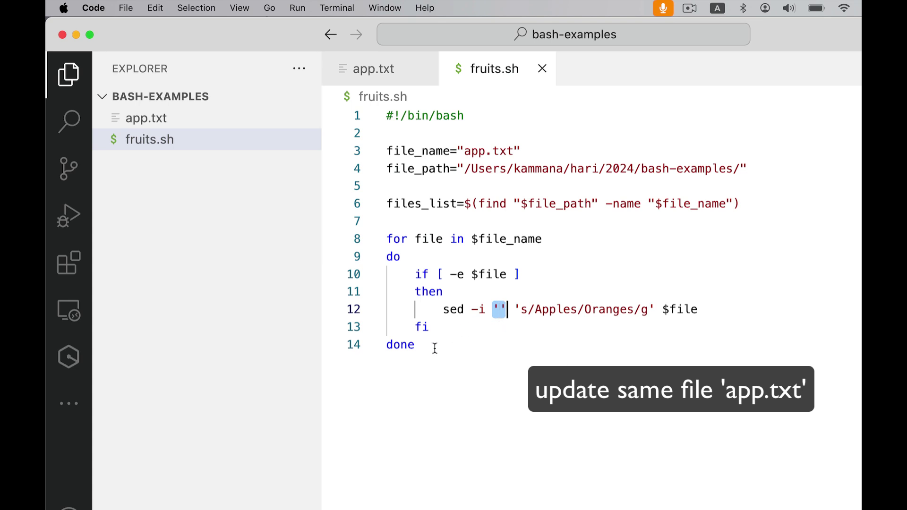
{"action": "left_click_drag", "start_coordinate": [432, 344], "coordinate": [372, 114]}
{"action": "mouse_move", "coordinate": [373, 115]}
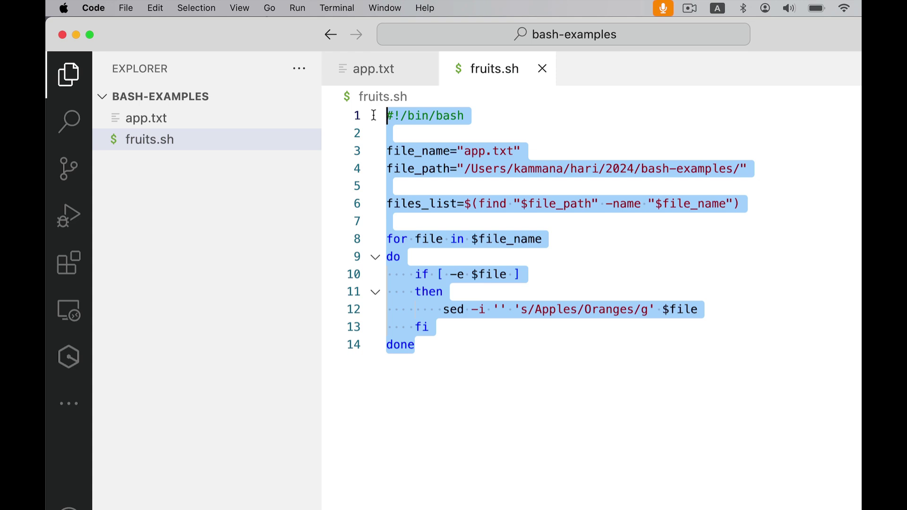
{"action": "left_click", "coordinate": [478, 239]}
{"action": "left_click_drag", "start_coordinate": [493, 309], "coordinate": [506, 309]}
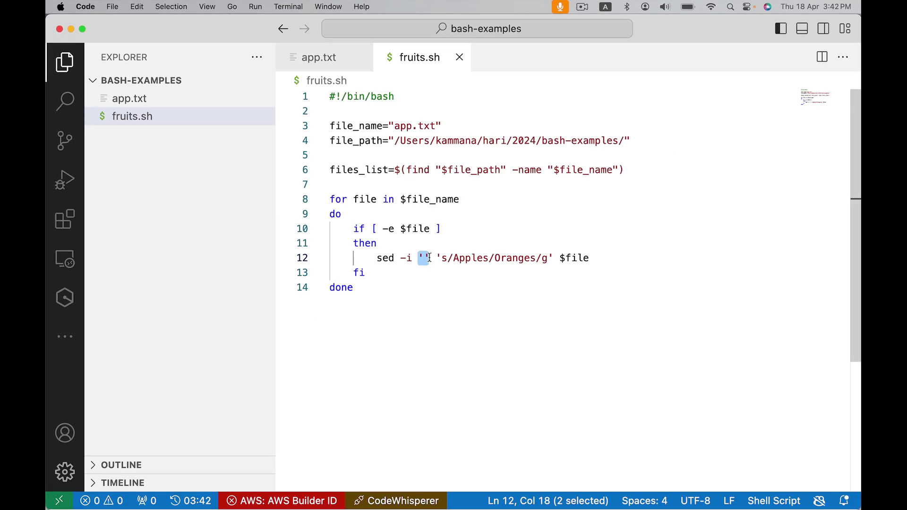
Step: Run chmod +x fruits.sh, then ./fruits.sh, in the terminal
{"action": "key", "text": "ctrl+grave"}
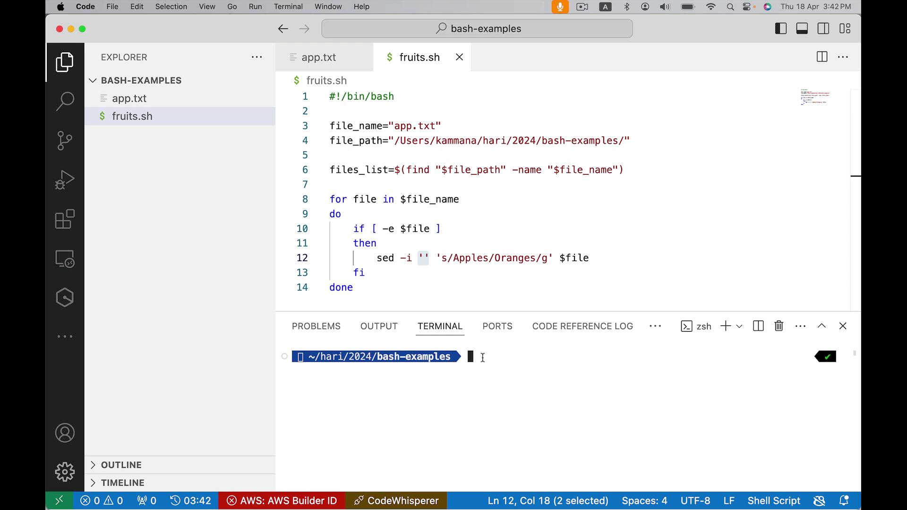
{"action": "mouse_move", "coordinate": [145, 136]}
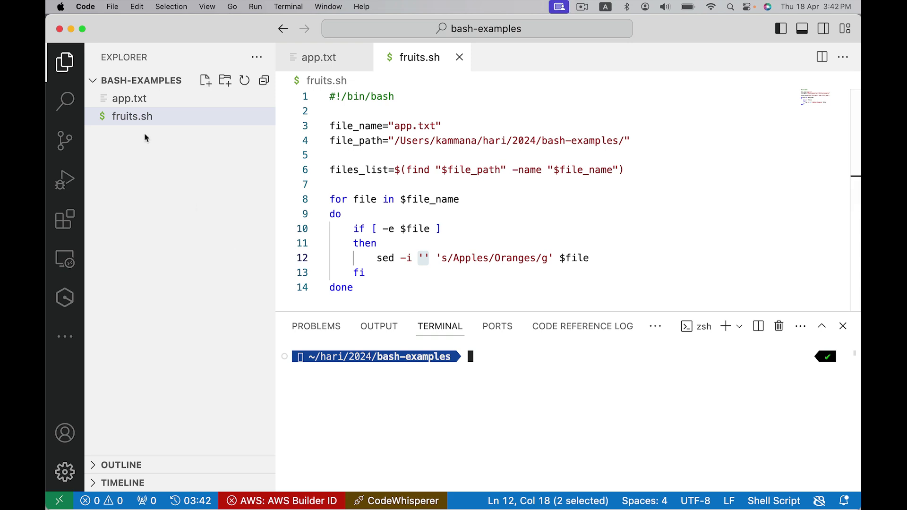
{"action": "type", "text": "ch"}
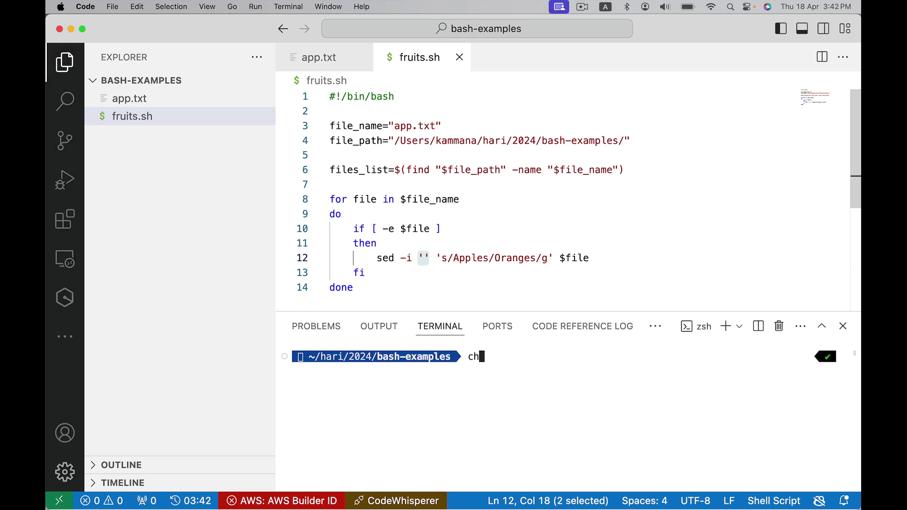
{"action": "type", "text": "mod +"}
{"action": "type", "text": "x fr"}
{"action": "key", "text": "Tab"}
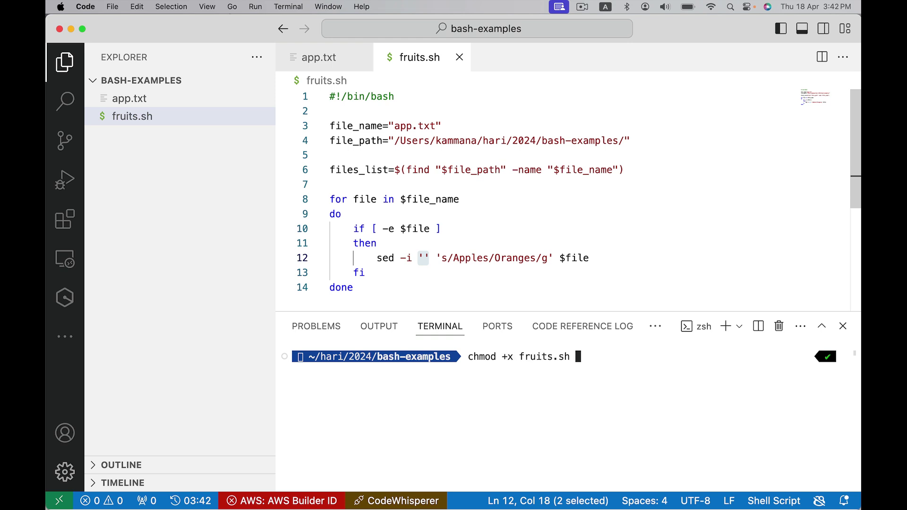
{"action": "key", "text": "Return"}
{"action": "type", "text": "./"}
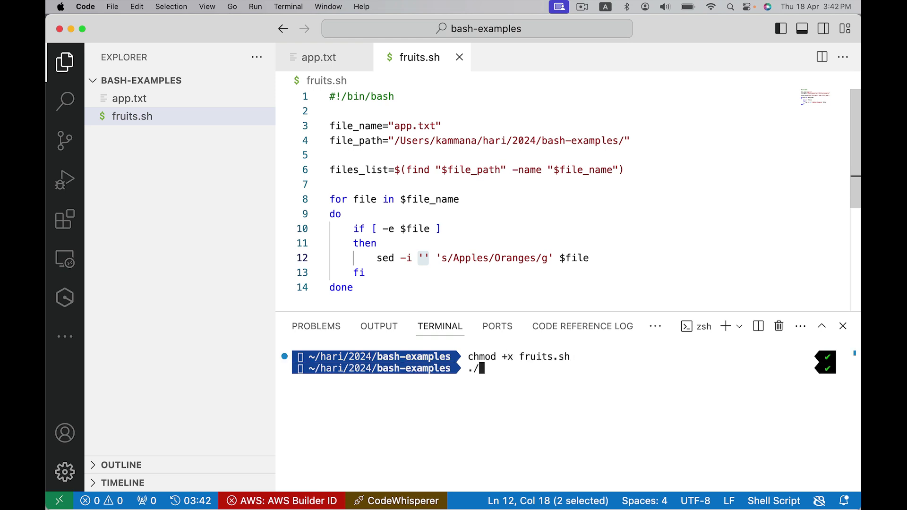
{"action": "type", "text": "fru"}
{"action": "key", "text": "Tab"}
{"action": "key", "text": "Return"}
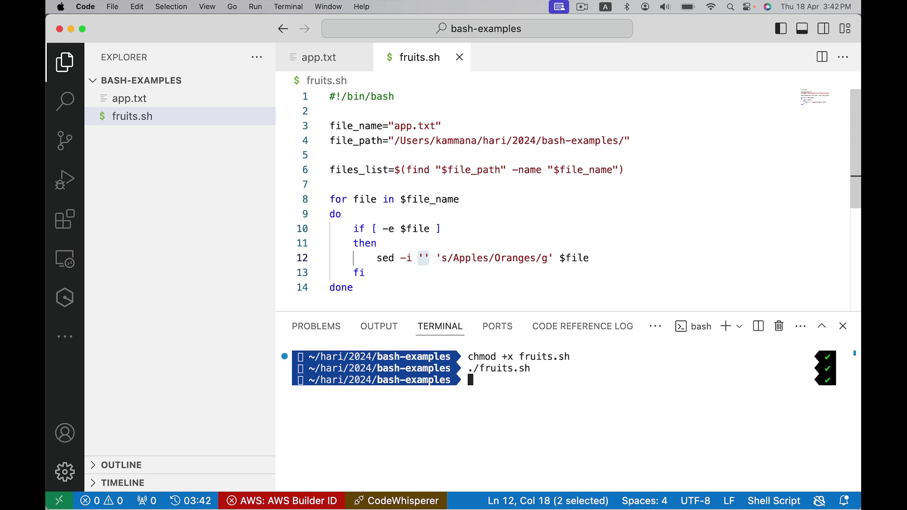
{"action": "left_click", "coordinate": [117, 99]}
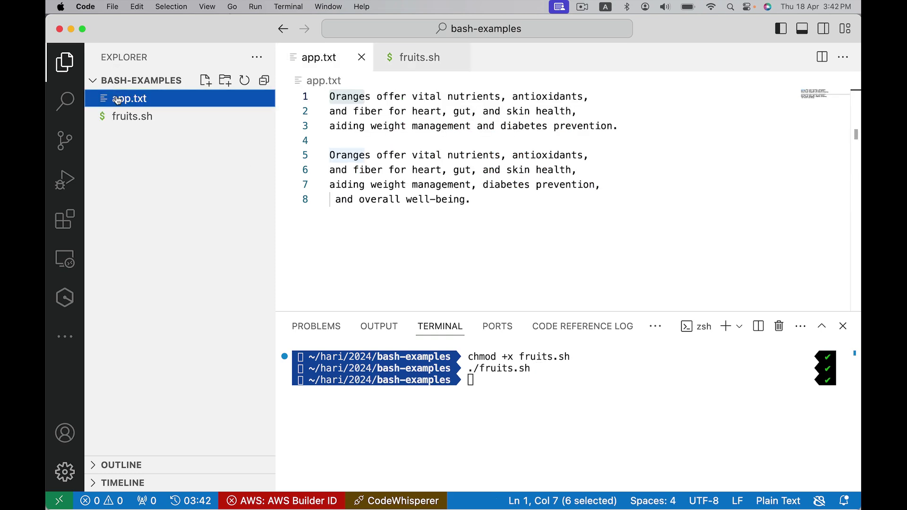
{"action": "double_click", "coordinate": [350, 98]}
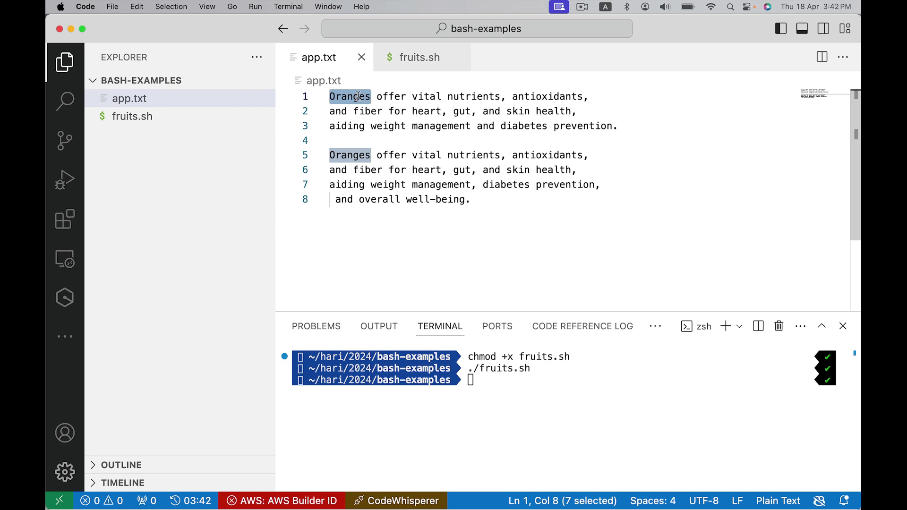
{"action": "left_click", "coordinate": [416, 61]}
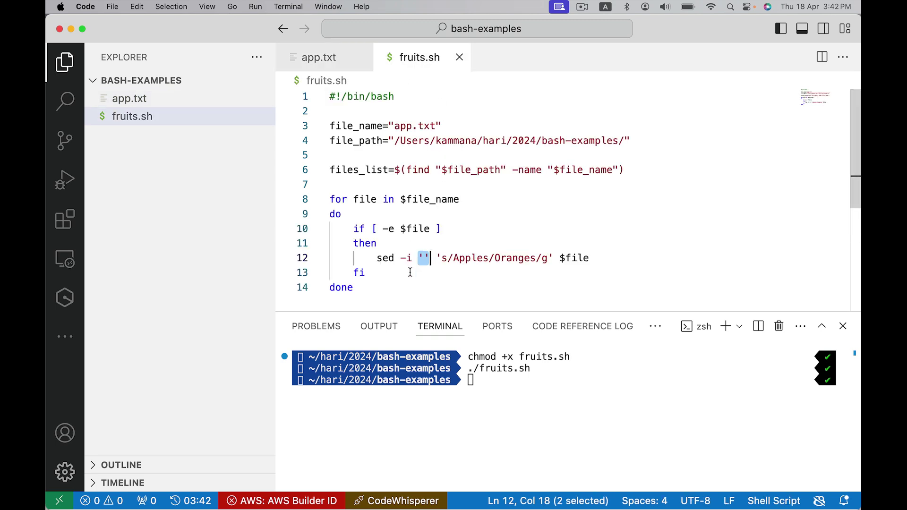